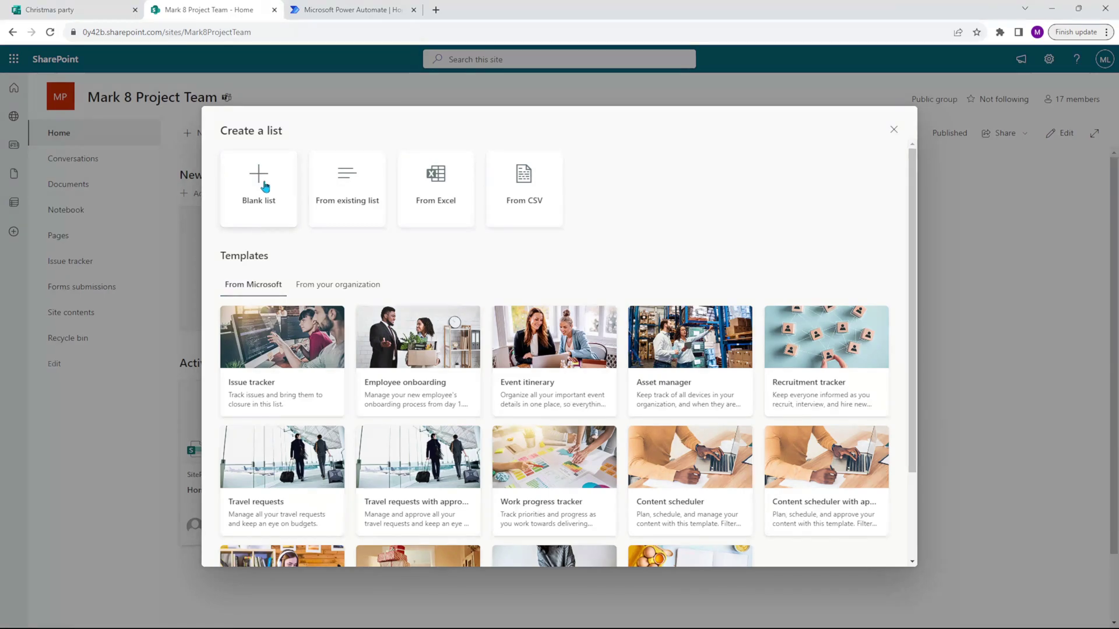
Create a blank list named "Christmas party form submissions" and keep it shown in the site navigation
click(273, 187)
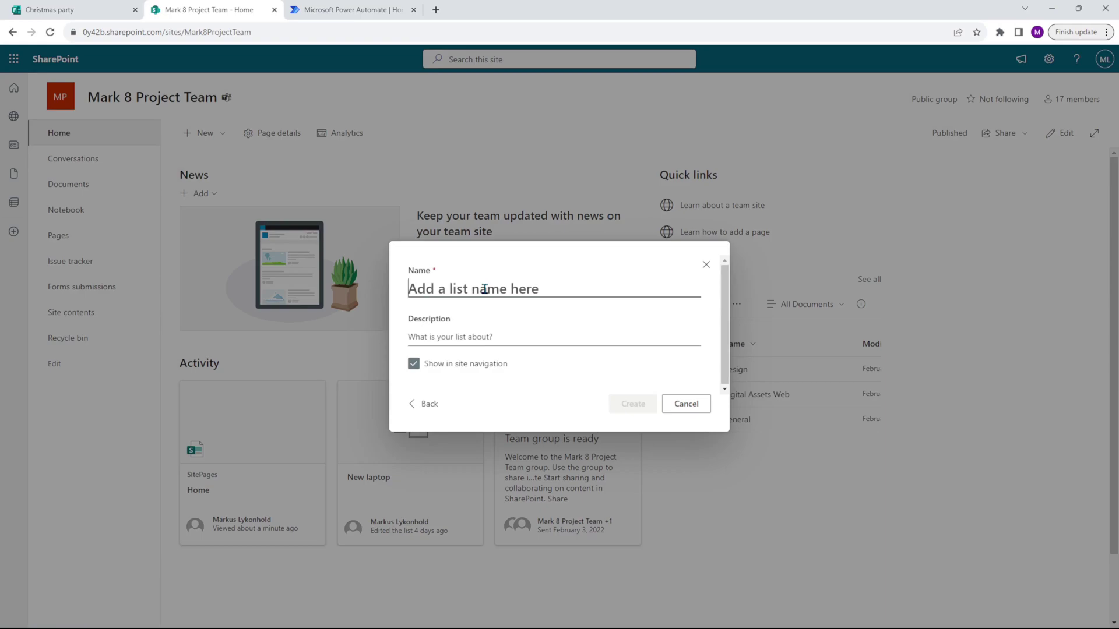
text(Christmas party form submissions)
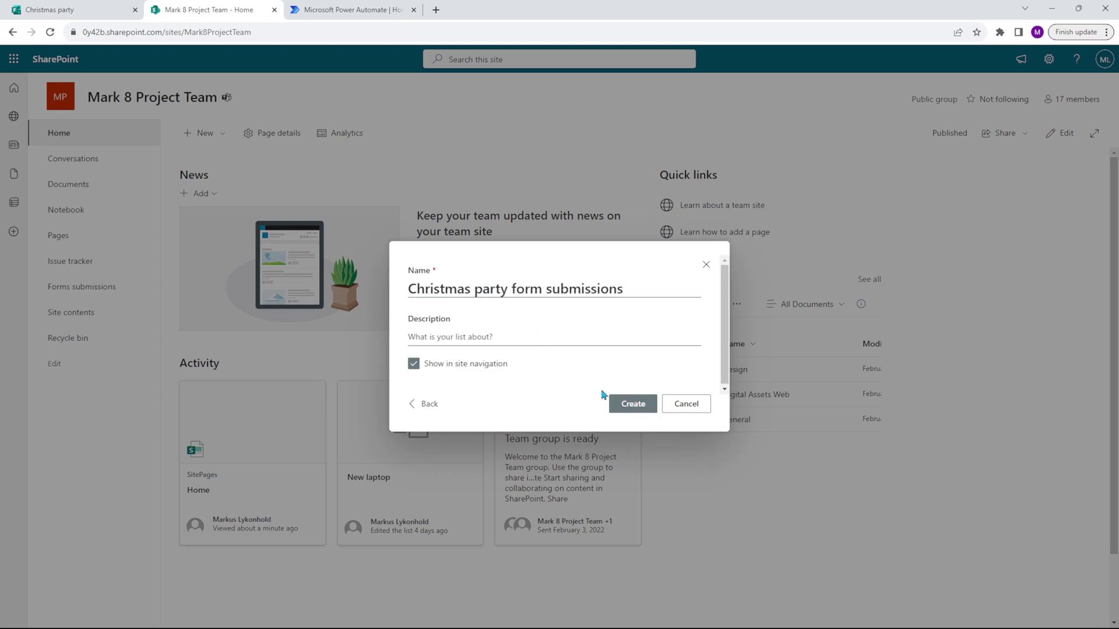
click(638, 403)
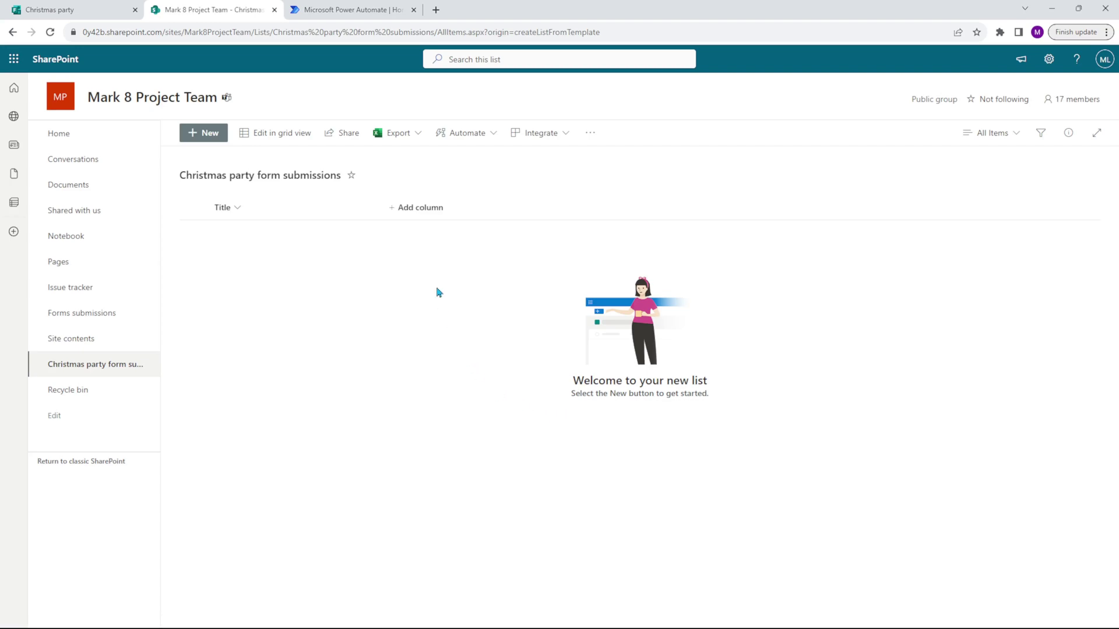
Review the questions of the Christmas party form in Microsoft Forms and return to the SharePoint list
click(414, 210)
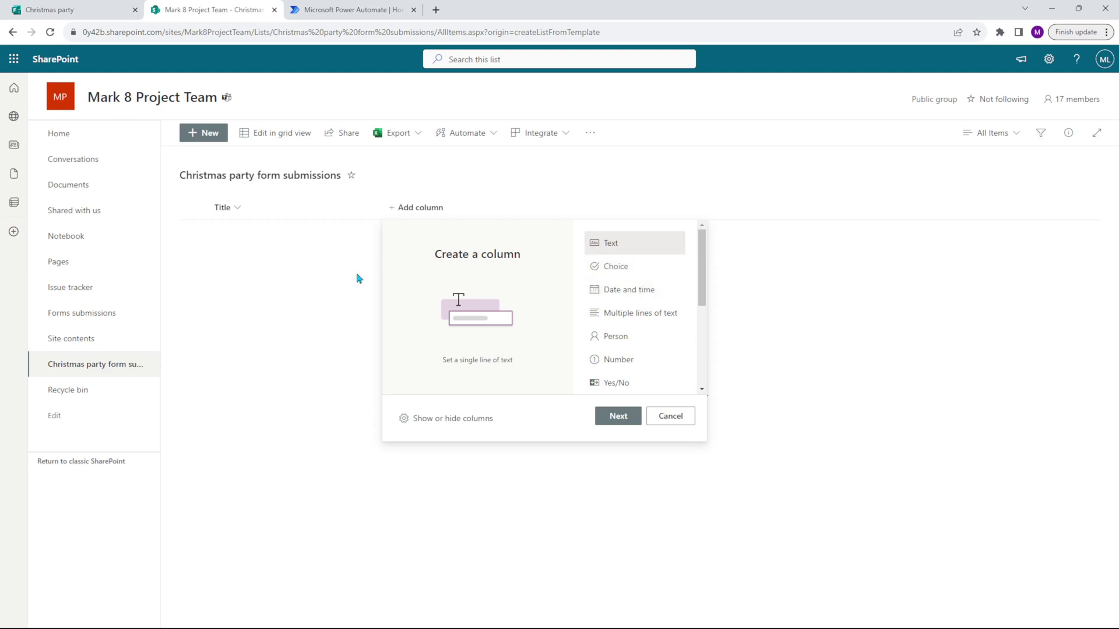
click(328, 279)
click(108, 14)
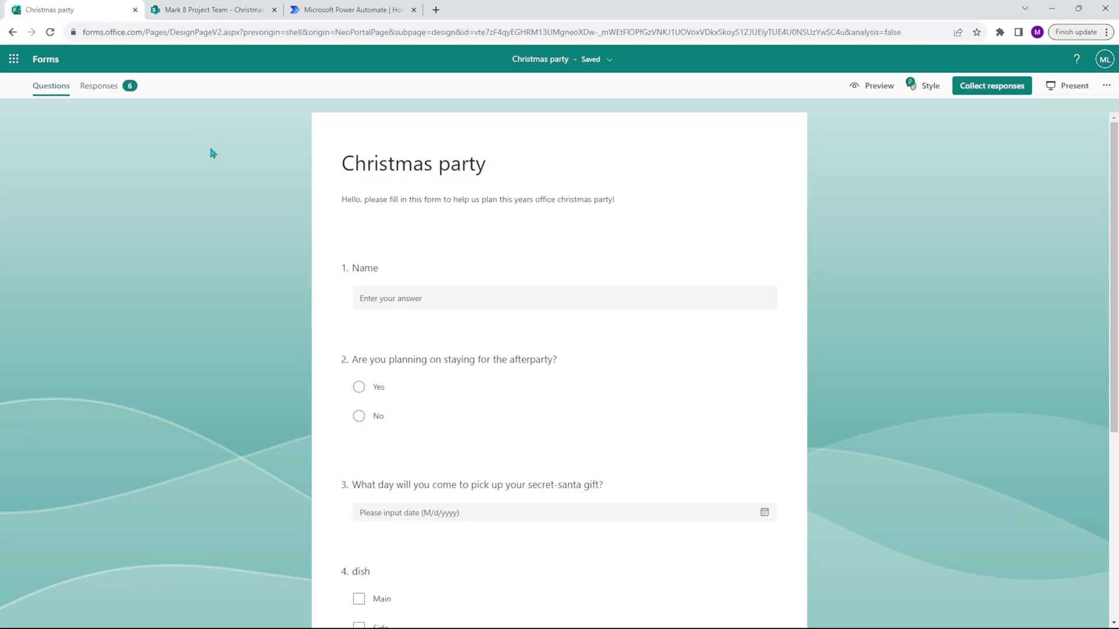
scroll(249, 262, down, 2)
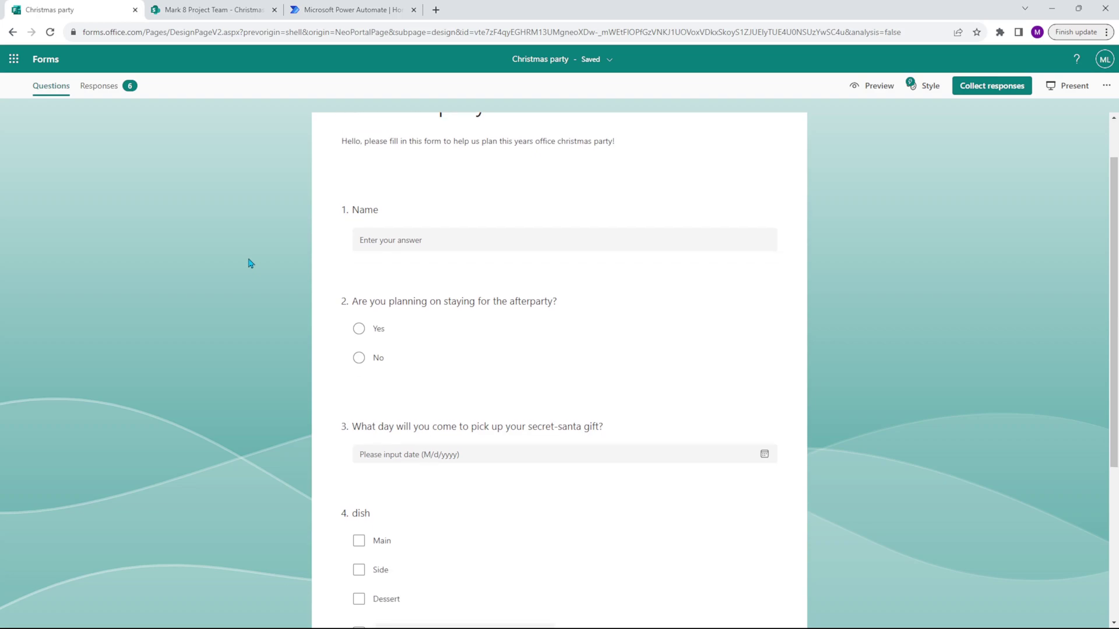
scroll(268, 291, up, 2)
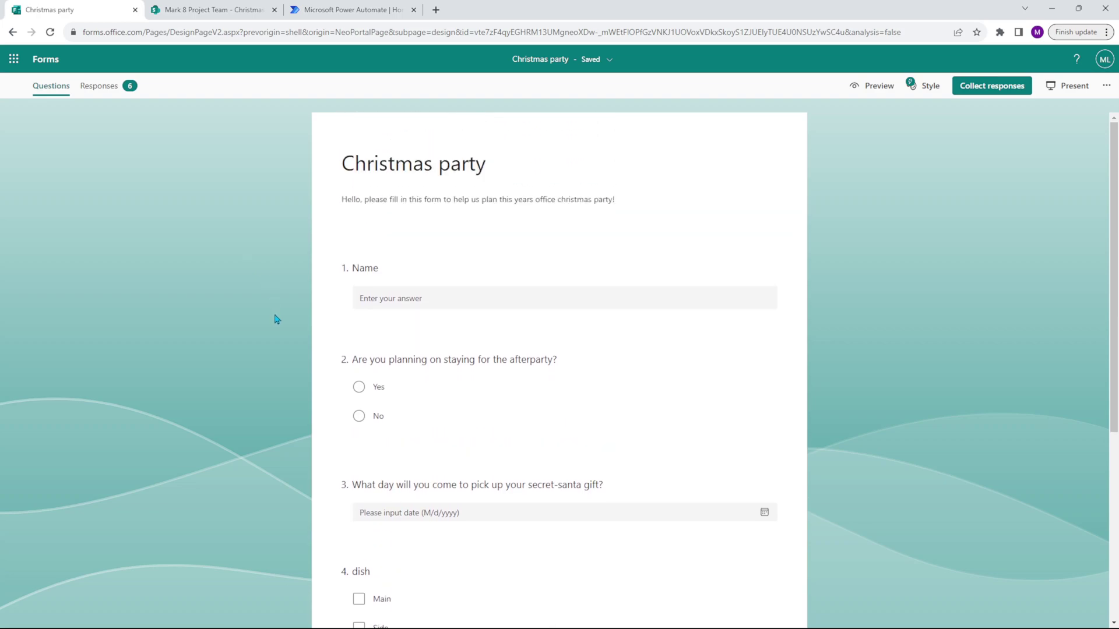
click(226, 11)
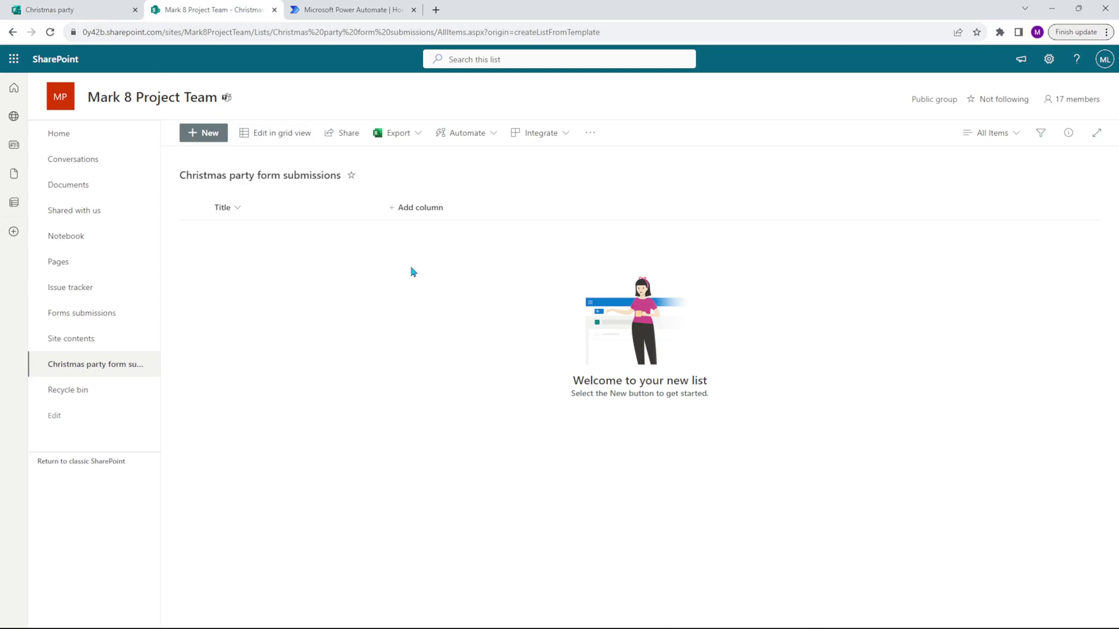
Add the columns "Staying after the party?", "Date to pick up the secret santa gift", "dish" and "food allergies?" to the list, matching the form's questions
click(420, 210)
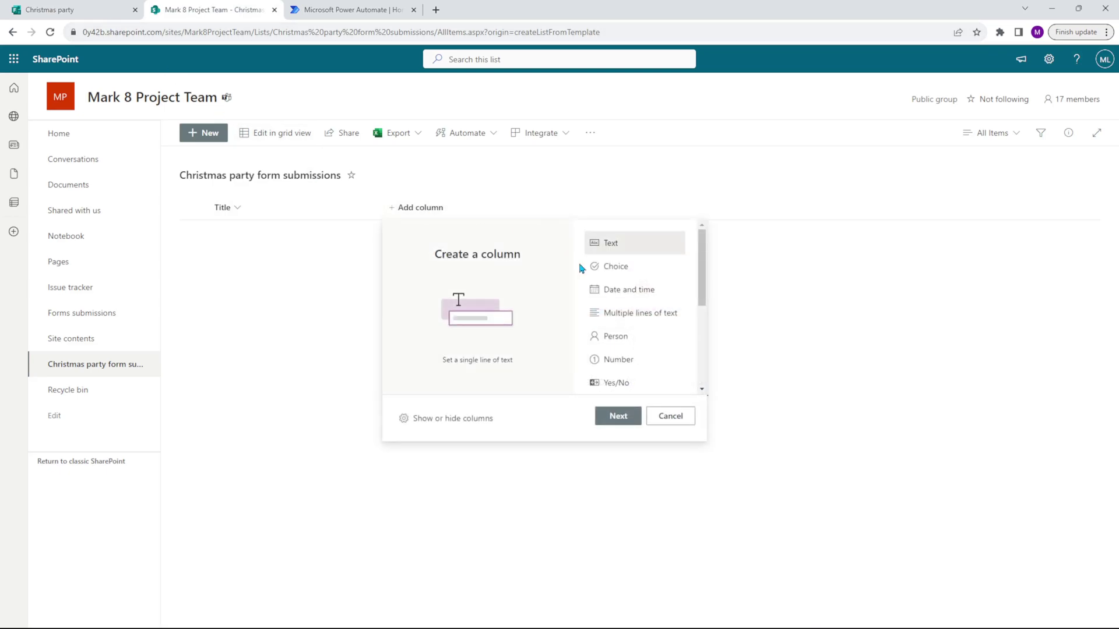
click(624, 272)
click(115, 12)
scroll(279, 315, down, 4)
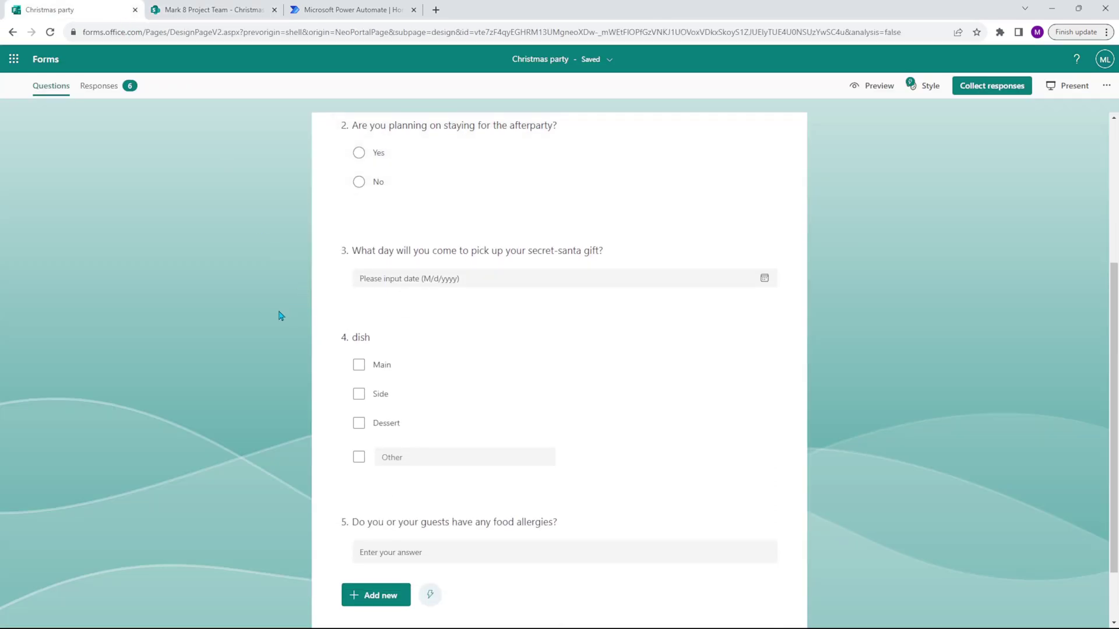
scroll(217, 297, up, 5)
scroll(221, 274, up, 1)
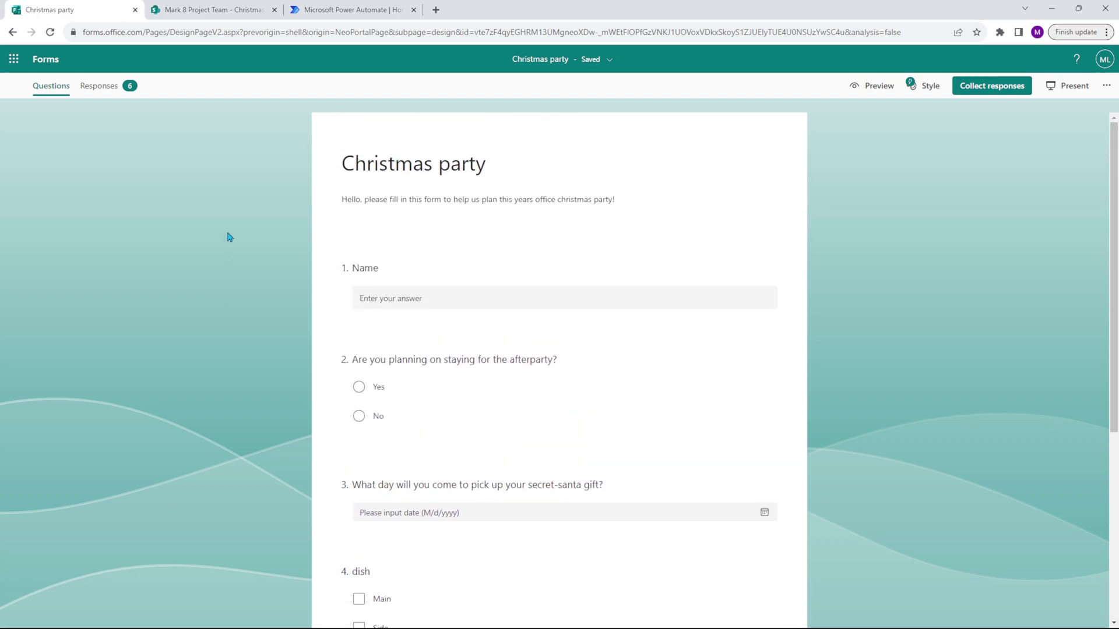
click(210, 10)
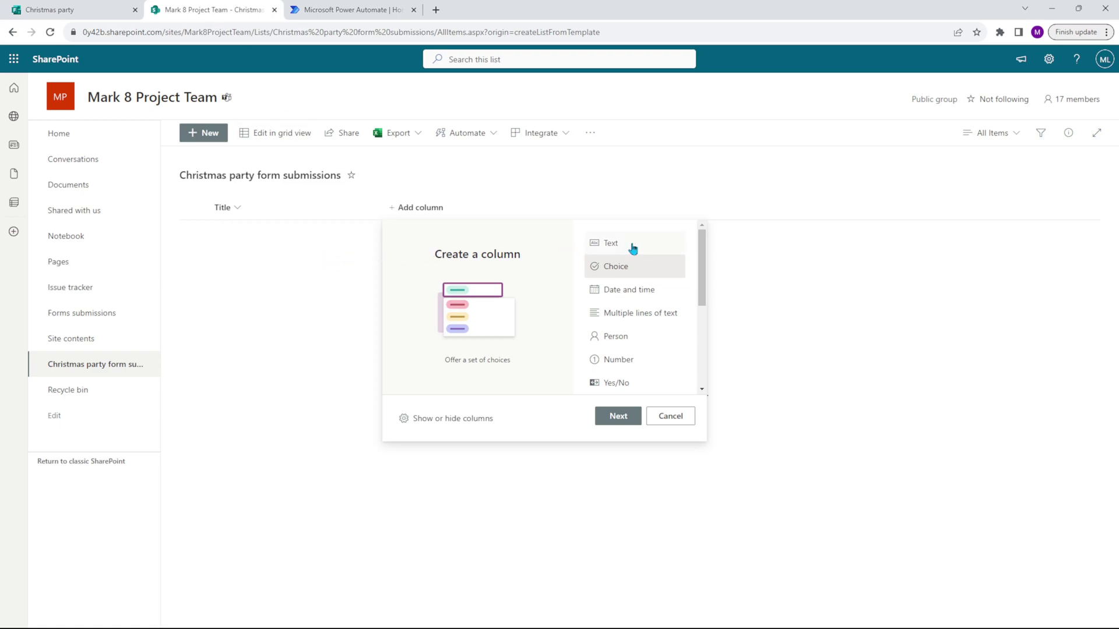
click(649, 245)
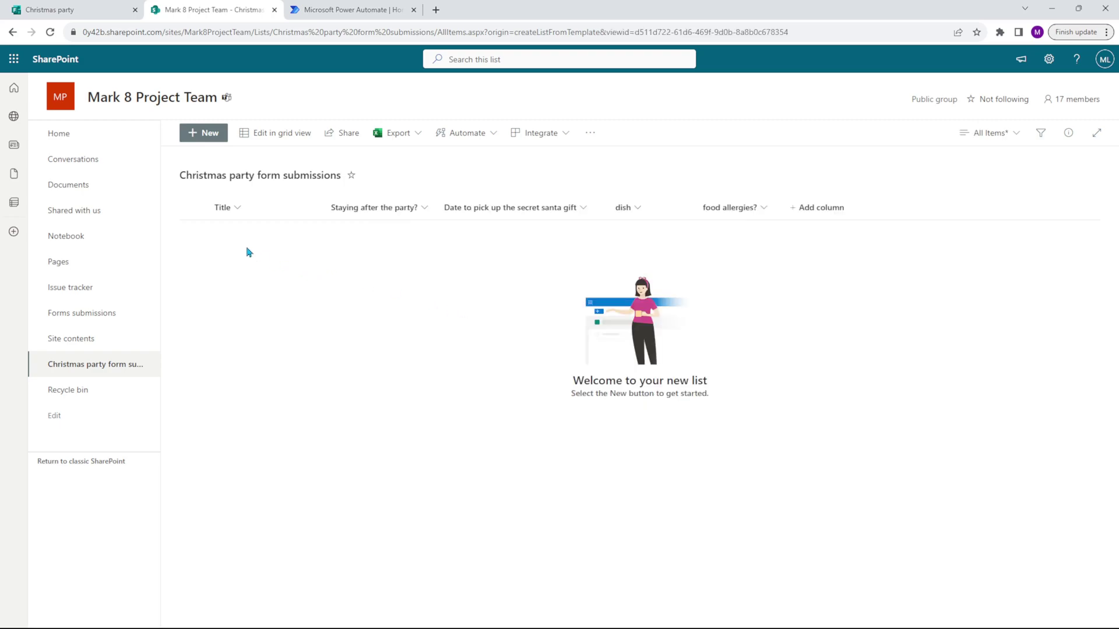
Compare all questions and answer options of the Christmas party form in Microsoft Forms with the SharePoint list's columns
click(99, 13)
scroll(416, 243, up, 5)
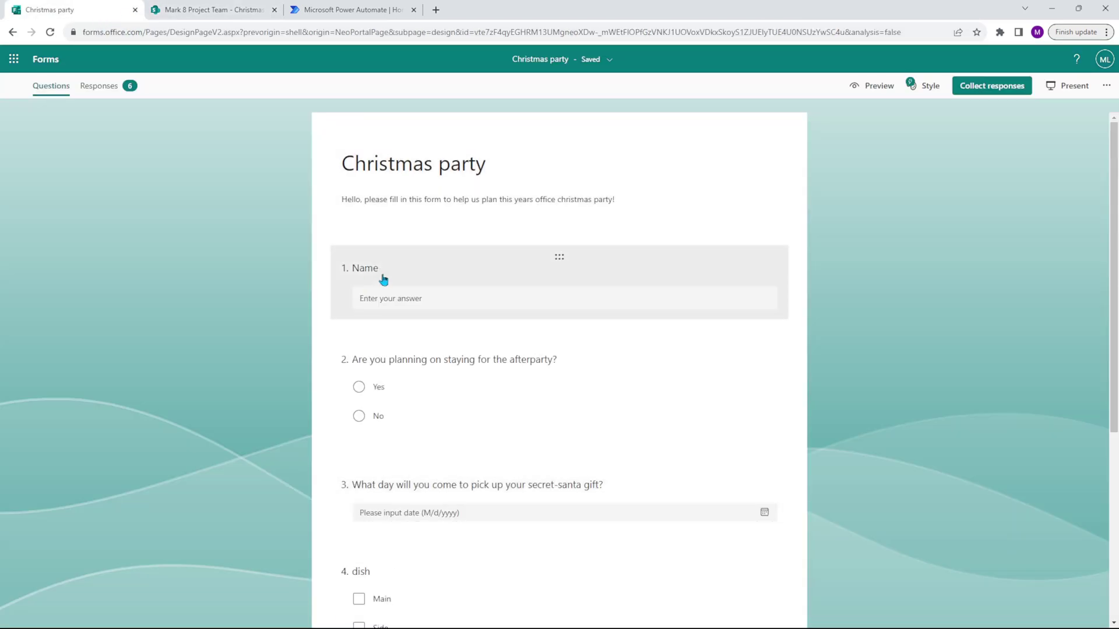
scroll(574, 307, down, 2)
scroll(575, 308, down, 2)
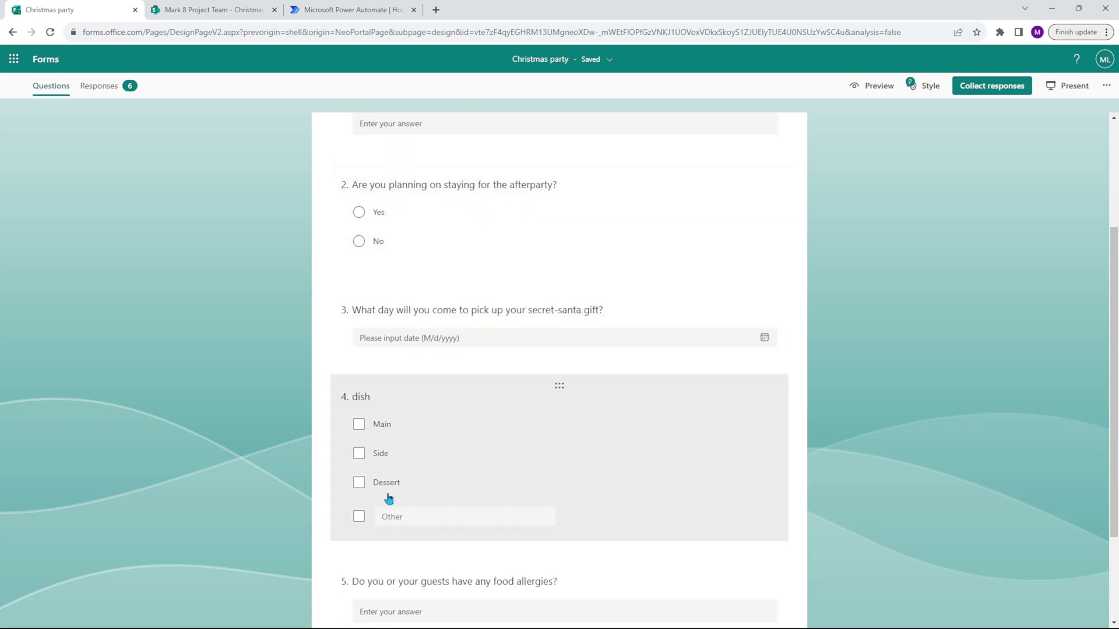
scroll(437, 462, down, 2)
scroll(460, 417, up, 5)
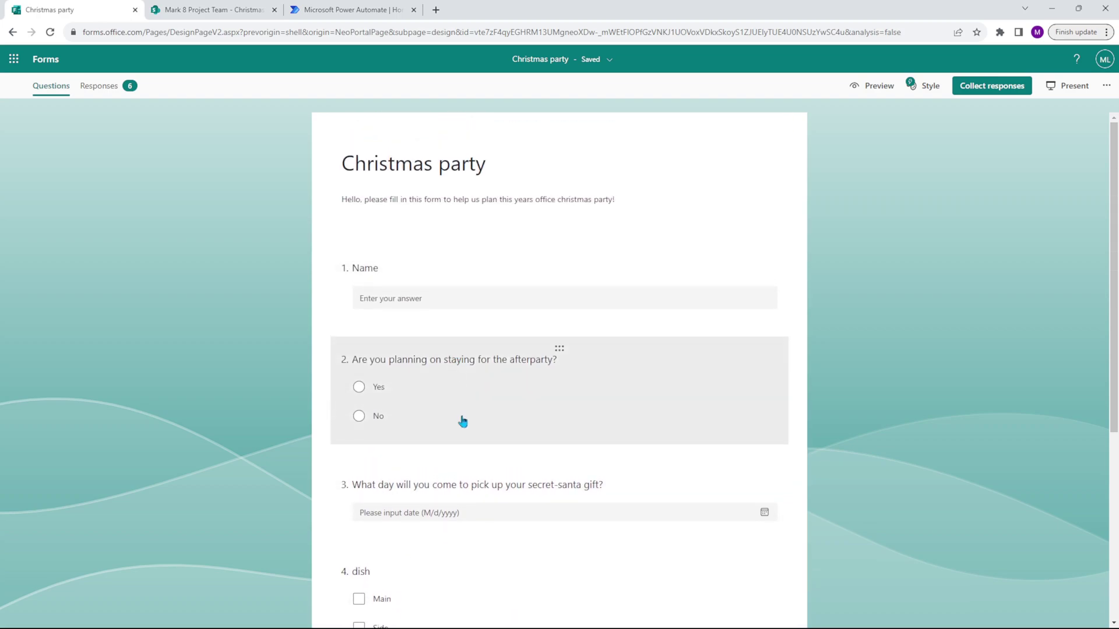
scroll(524, 274, down, 3)
scroll(552, 309, down, 3)
scroll(552, 309, up, 2)
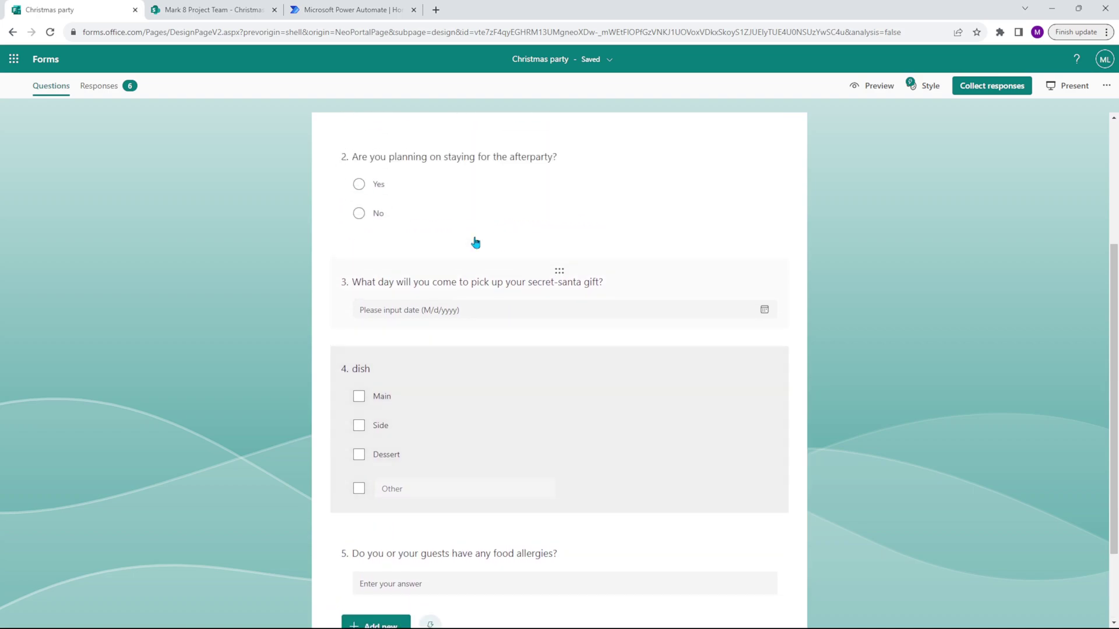
click(210, 10)
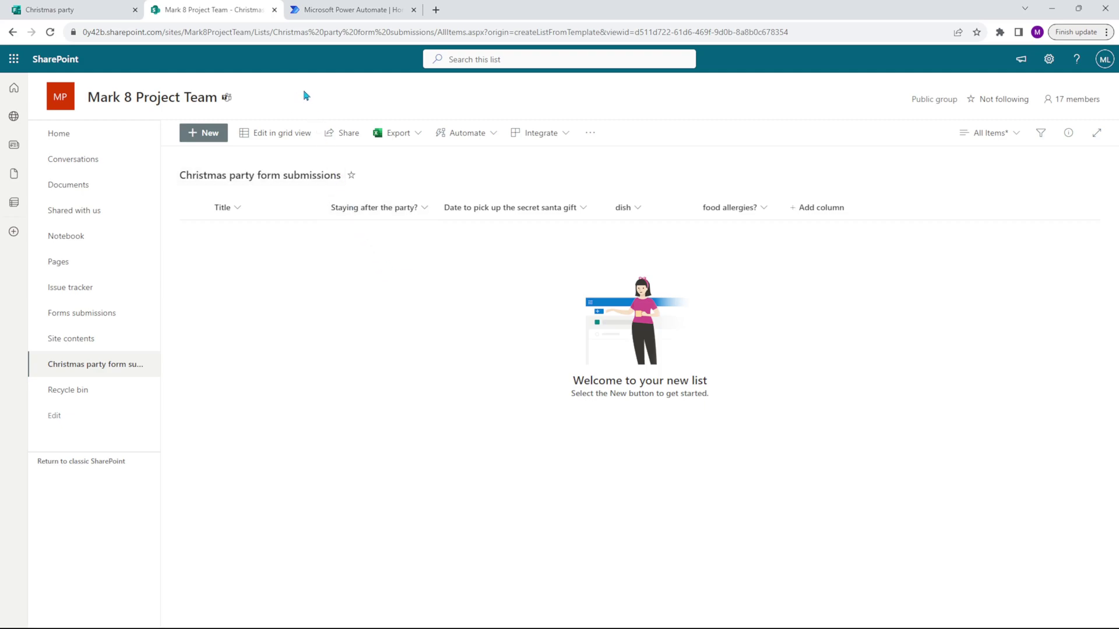
Switch to Power Automate, opening it from the Microsoft 365 apps available on the SharePoint site
click(329, 13)
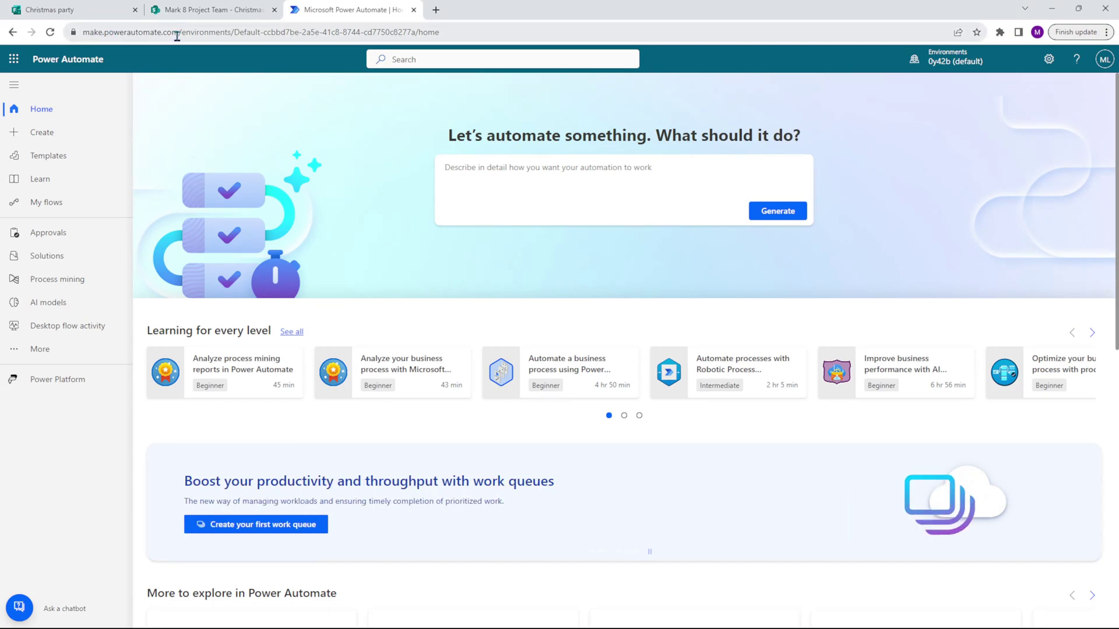
click(204, 11)
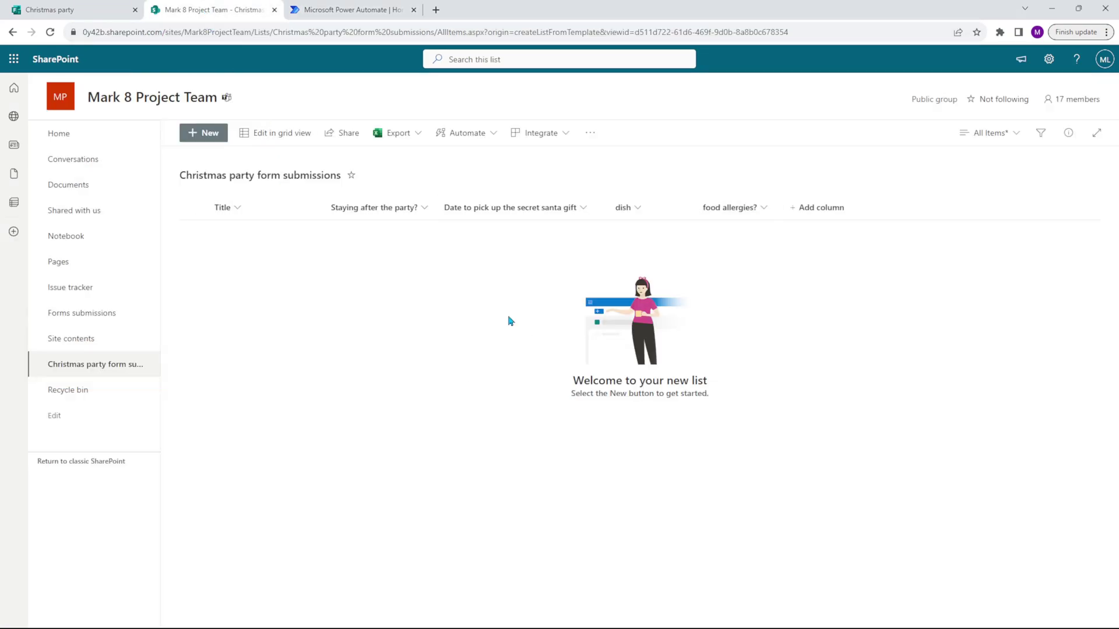
click(14, 60)
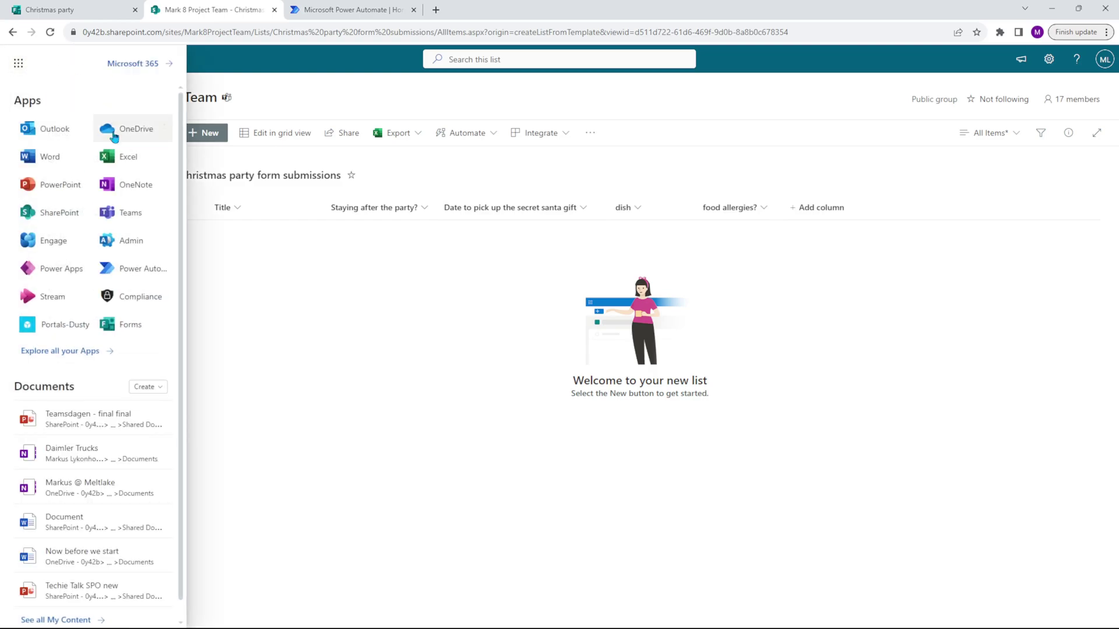
click(142, 269)
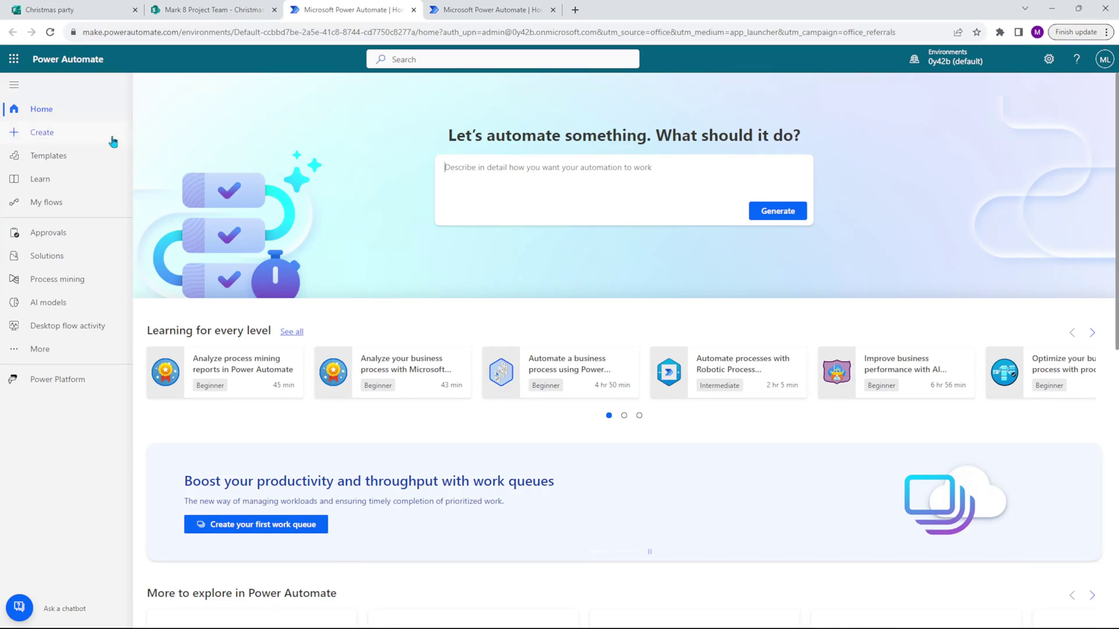
Create an automated cloud flow named "Christmas party automation" with the Microsoft Forms trigger "When a new response is submitted"
click(93, 133)
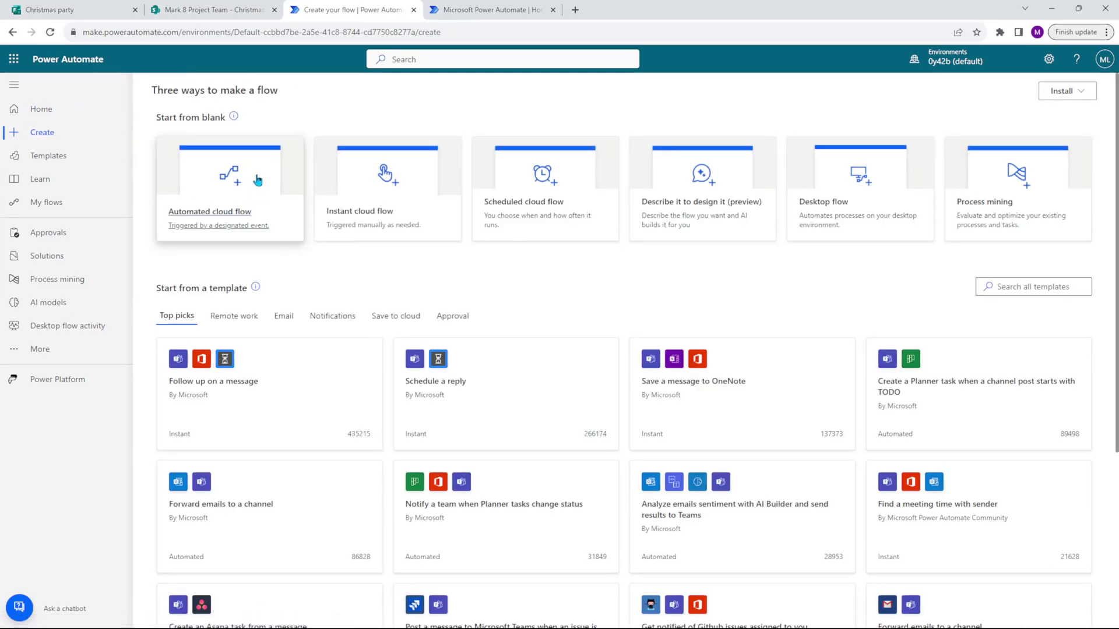
click(245, 176)
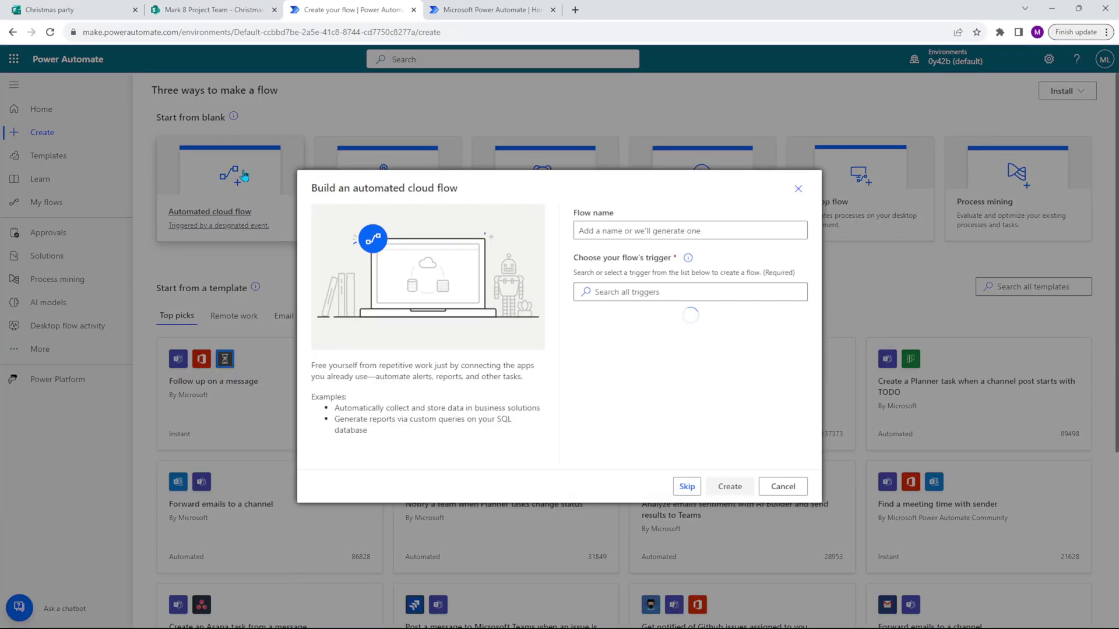
click(637, 229)
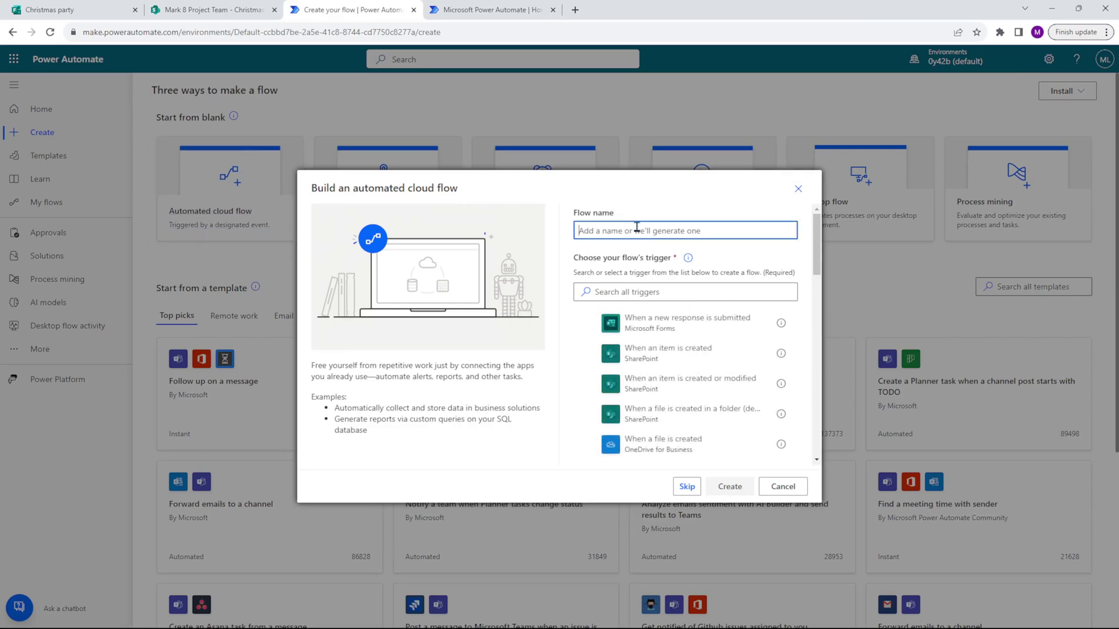
text(Christmas party automation)
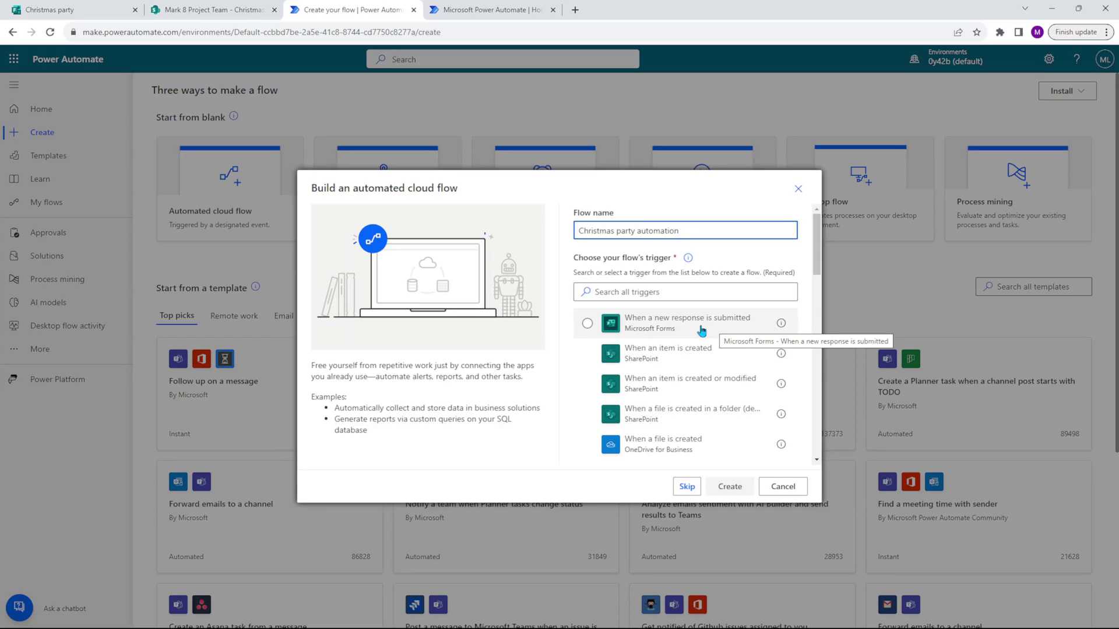
click(702, 331)
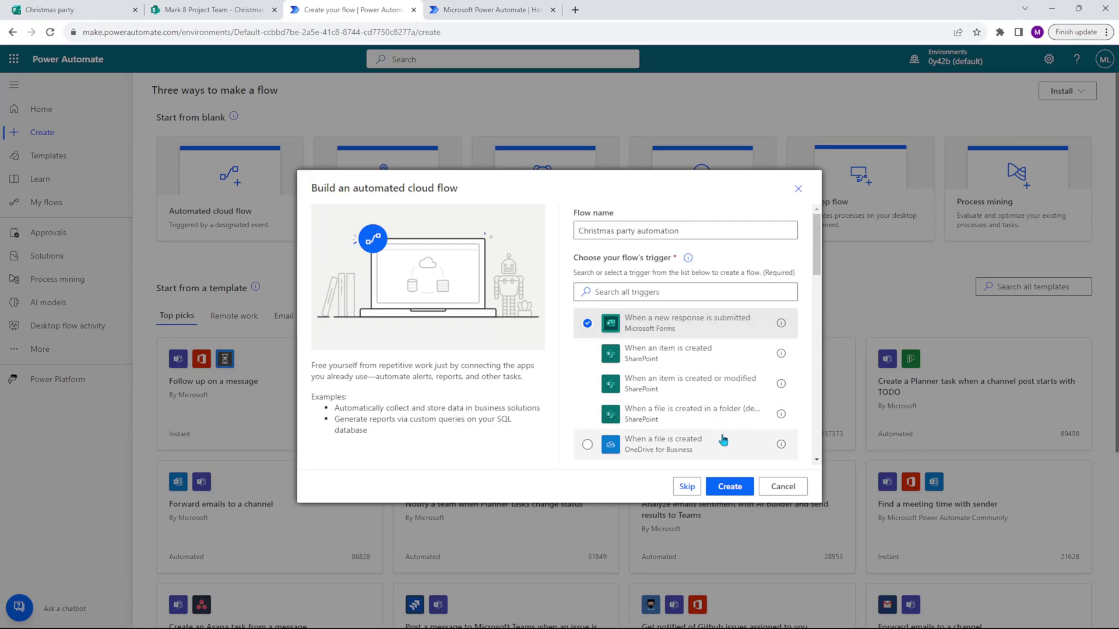
click(731, 490)
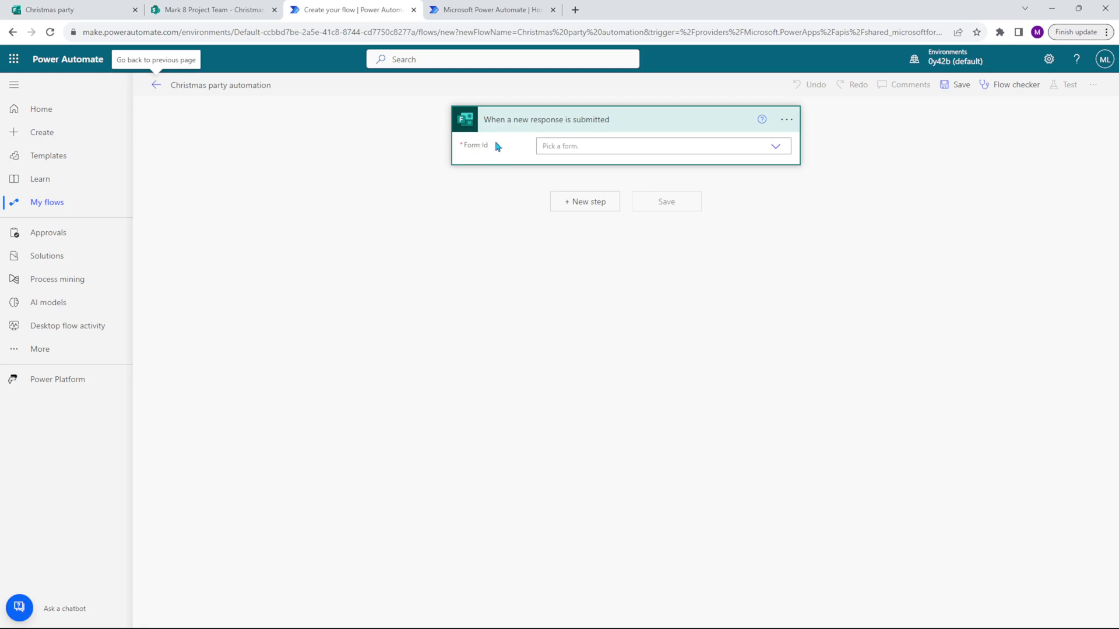
Set the trigger's form to Christmas party and check the choice against the form's title in Microsoft Forms
click(777, 147)
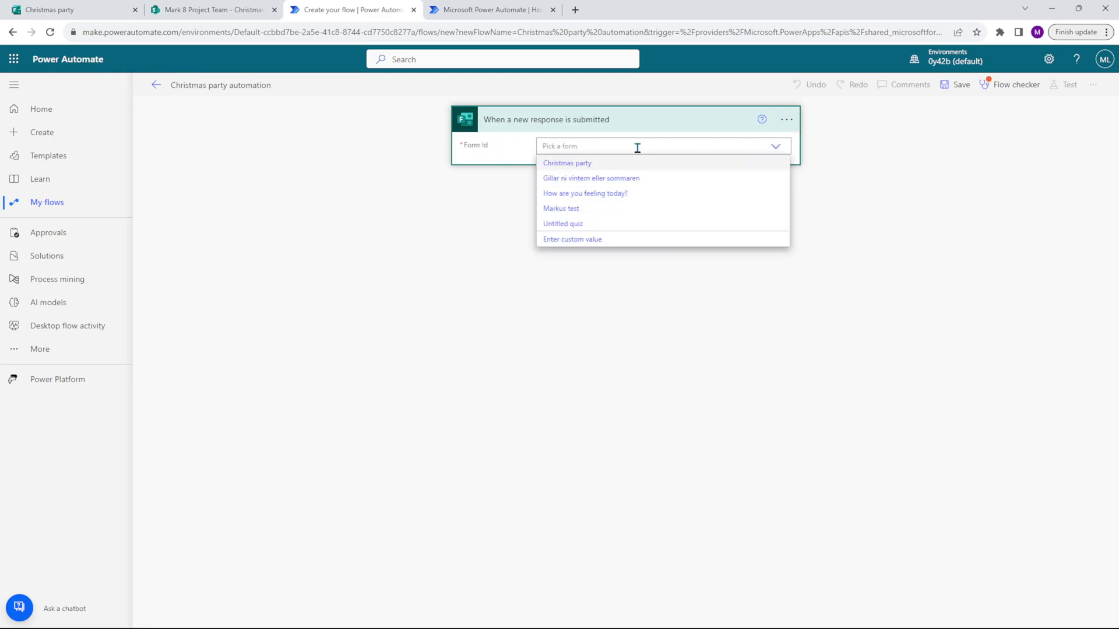
click(577, 164)
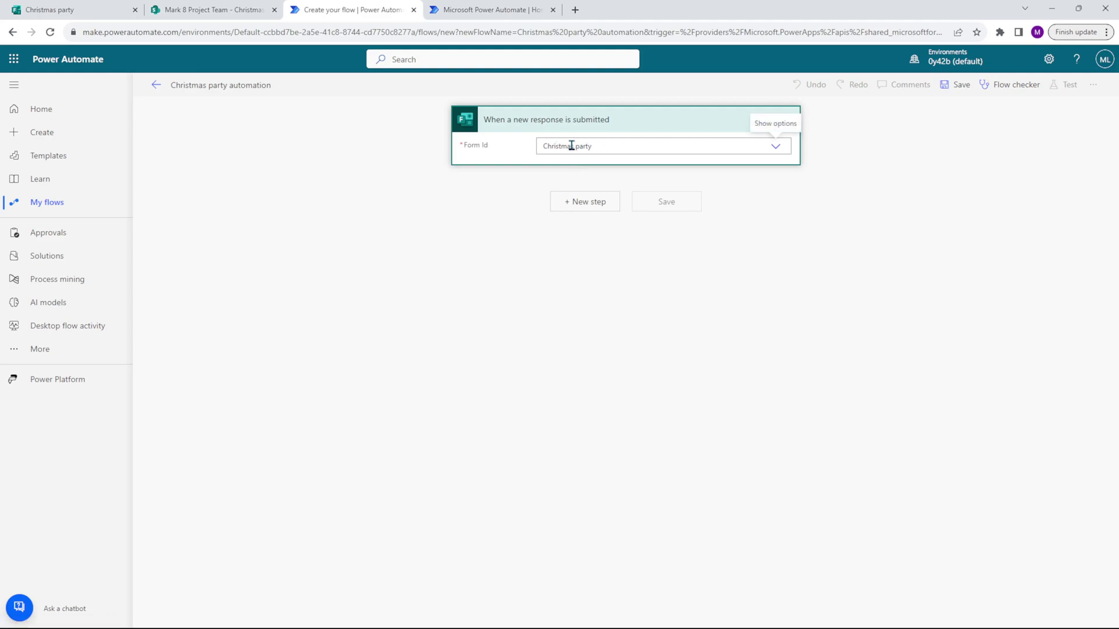
click(100, 12)
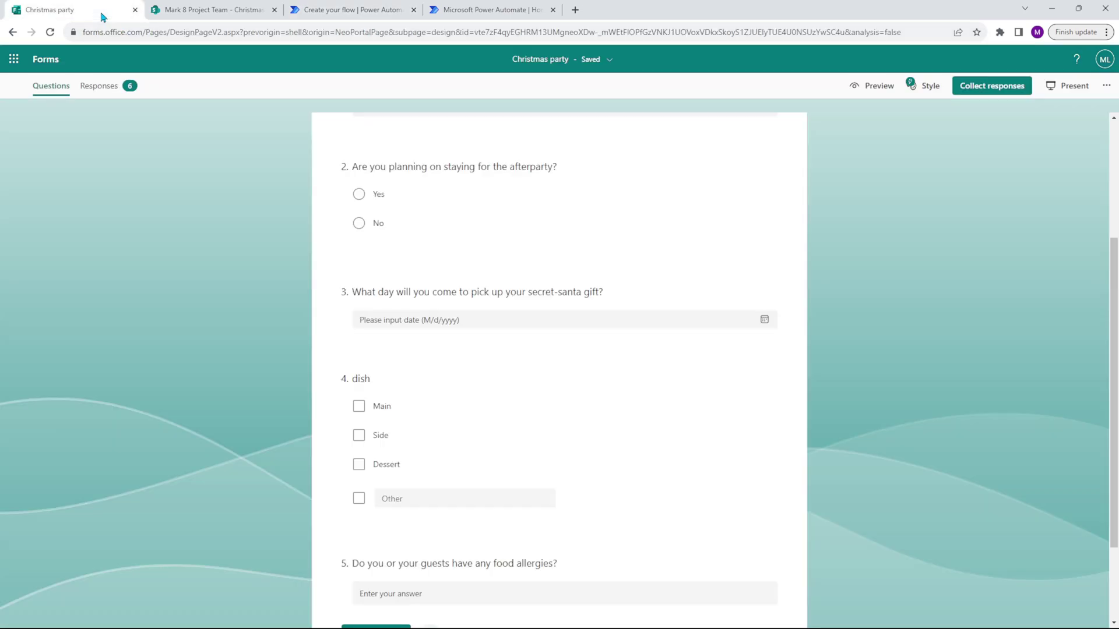
scroll(257, 233, up, 3)
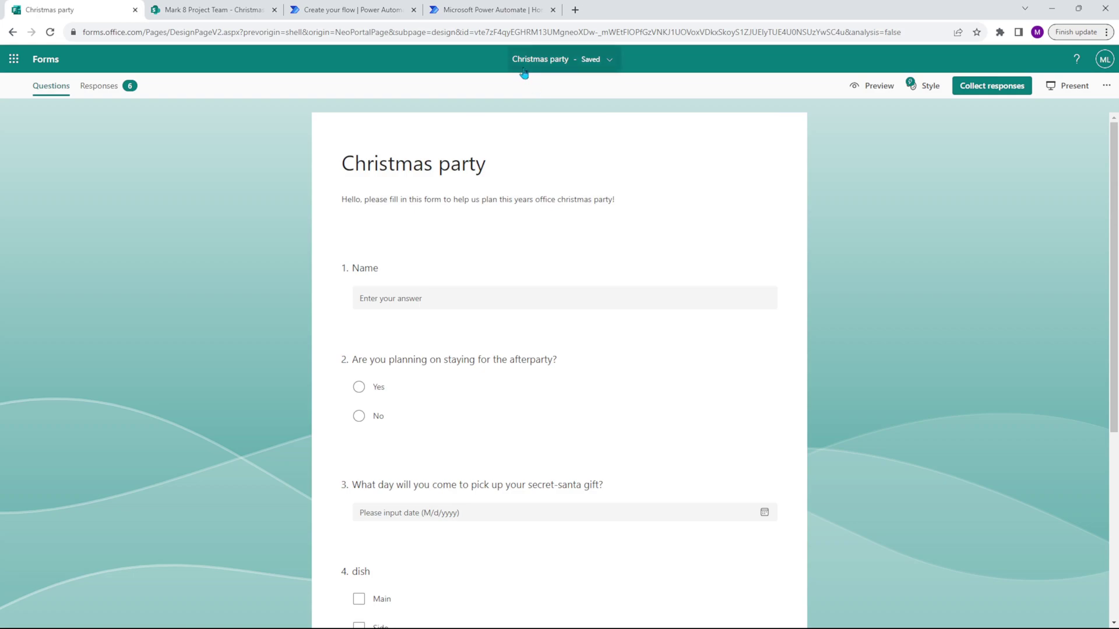
click(373, 15)
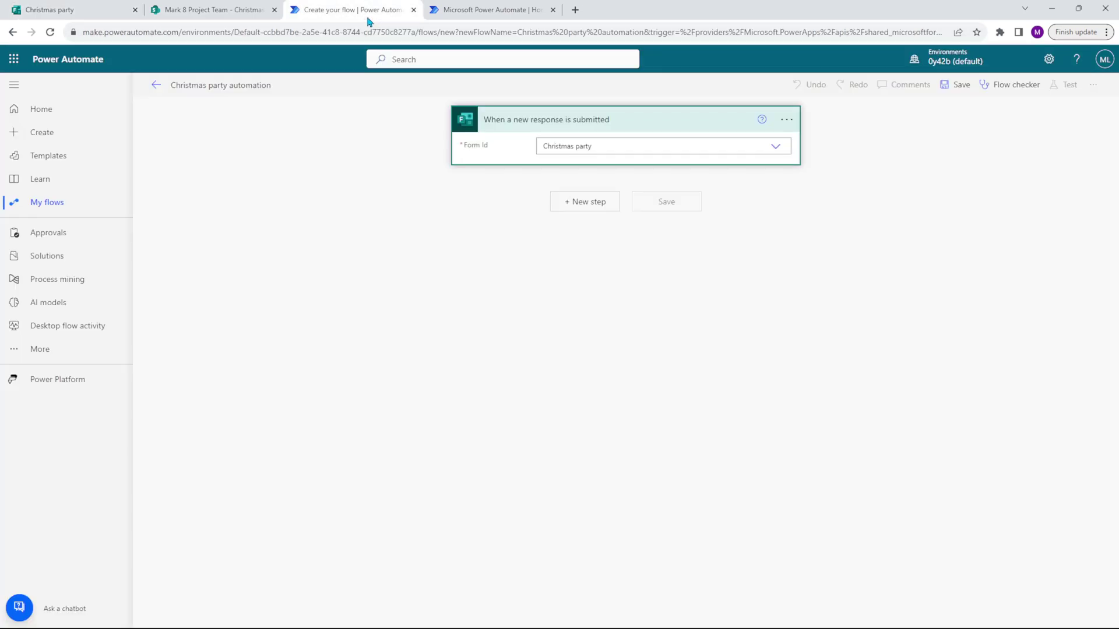
Add the Microsoft Forms action "Get response details" below the trigger
click(585, 205)
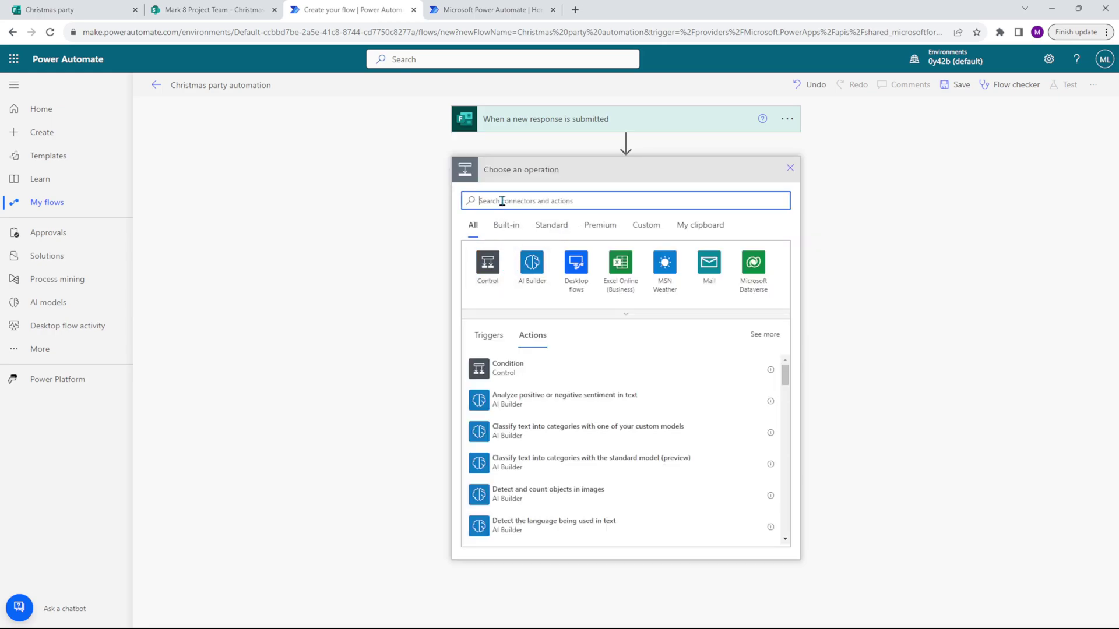
text(Form)
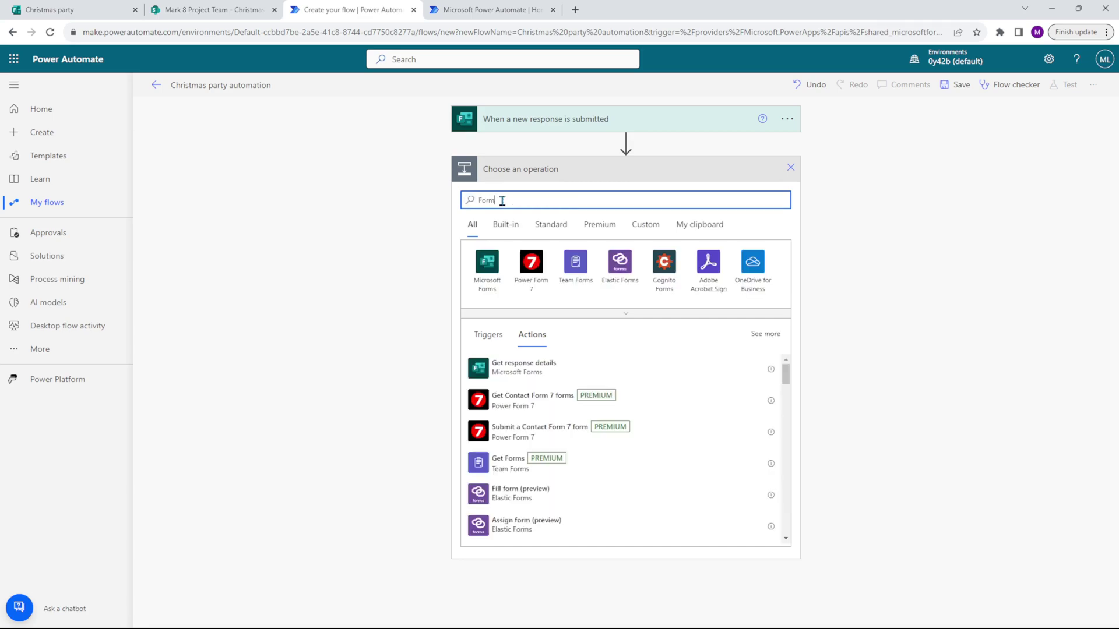
click(493, 269)
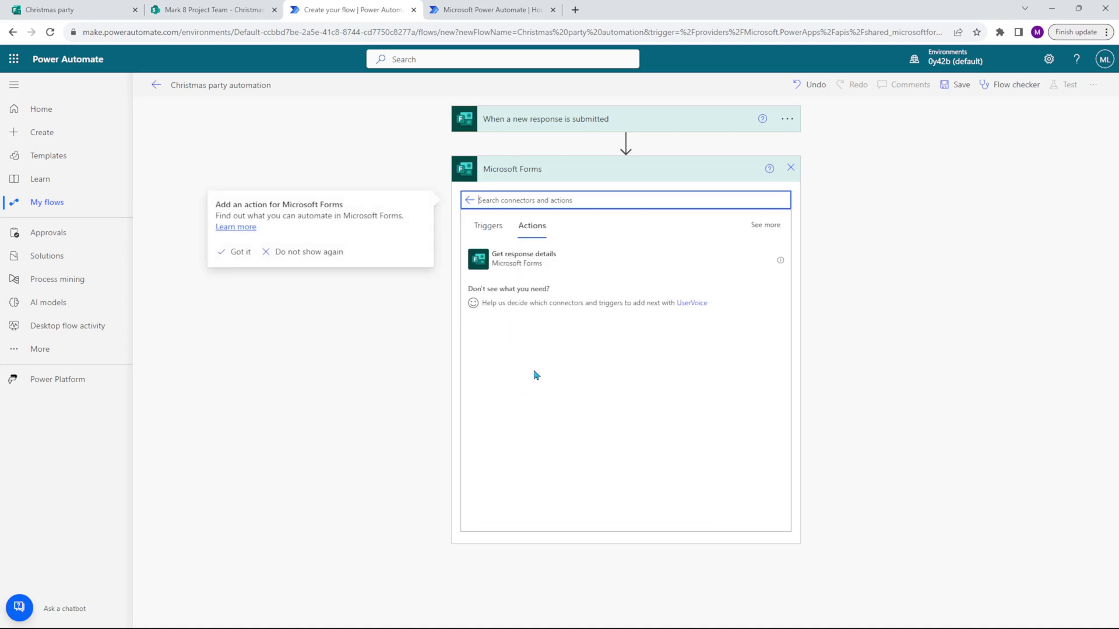
click(568, 263)
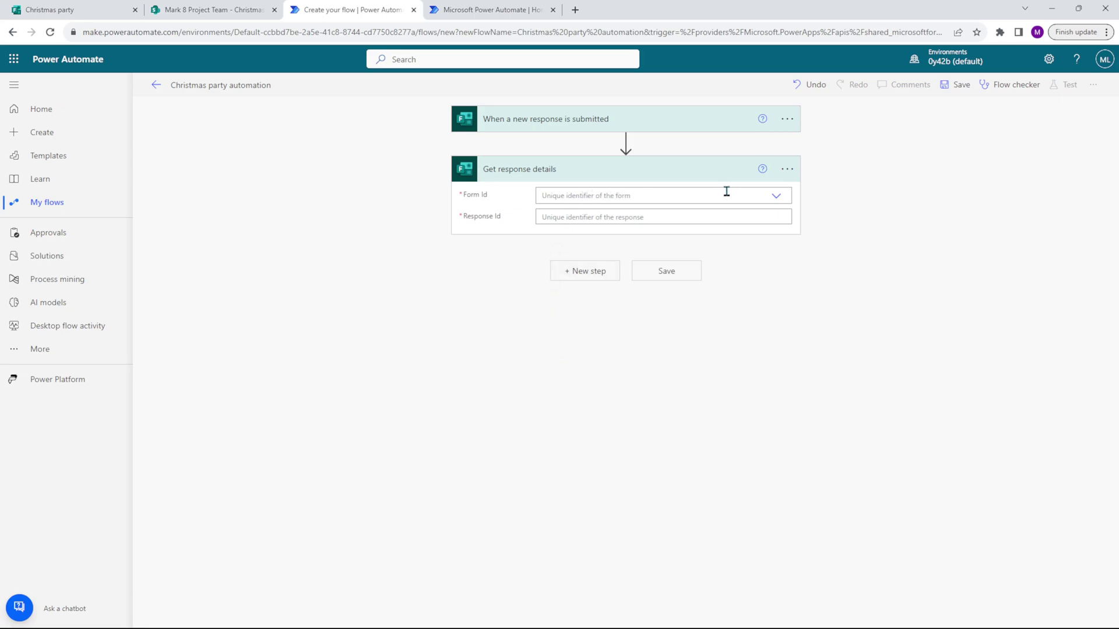
Set the Get response details action's form to Christmas party and its response ID to the trigger's dynamic Response Id
click(776, 196)
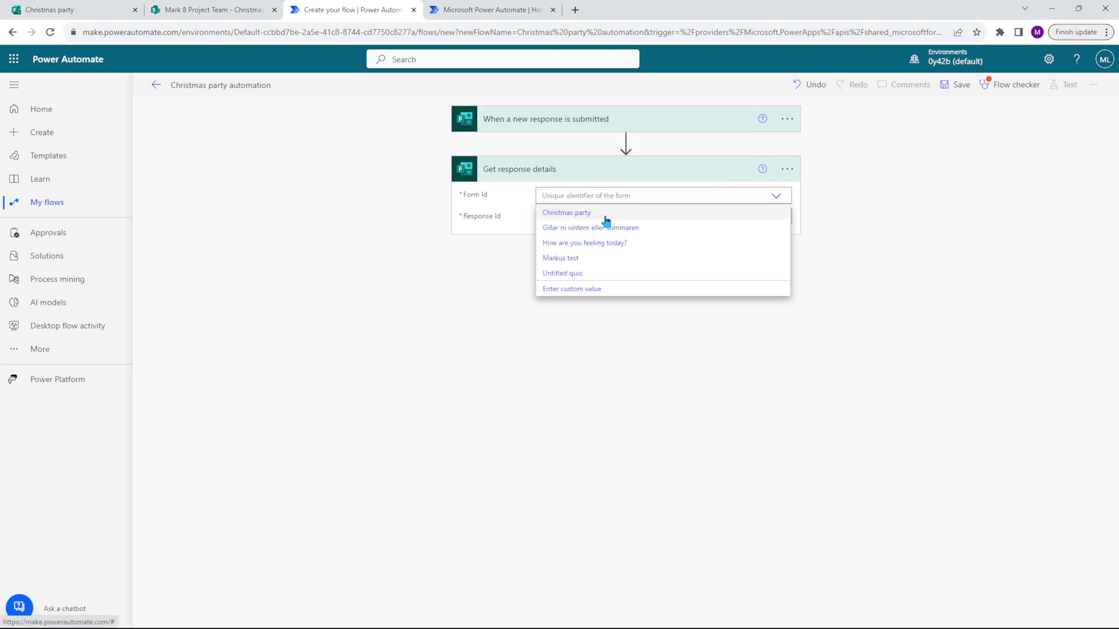
click(605, 217)
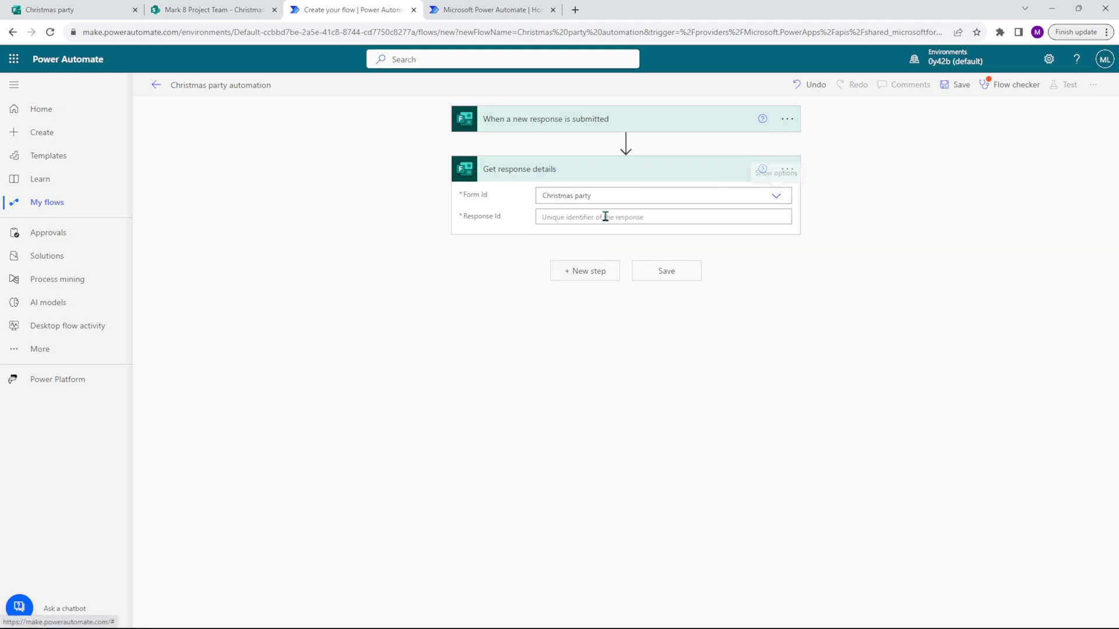
click(549, 217)
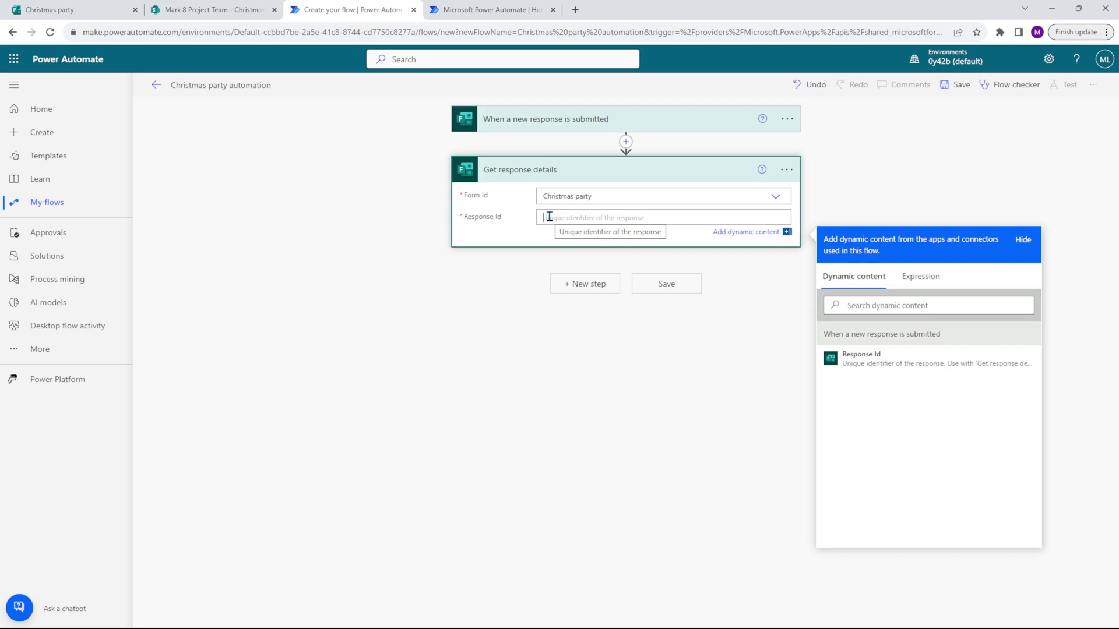
click(877, 365)
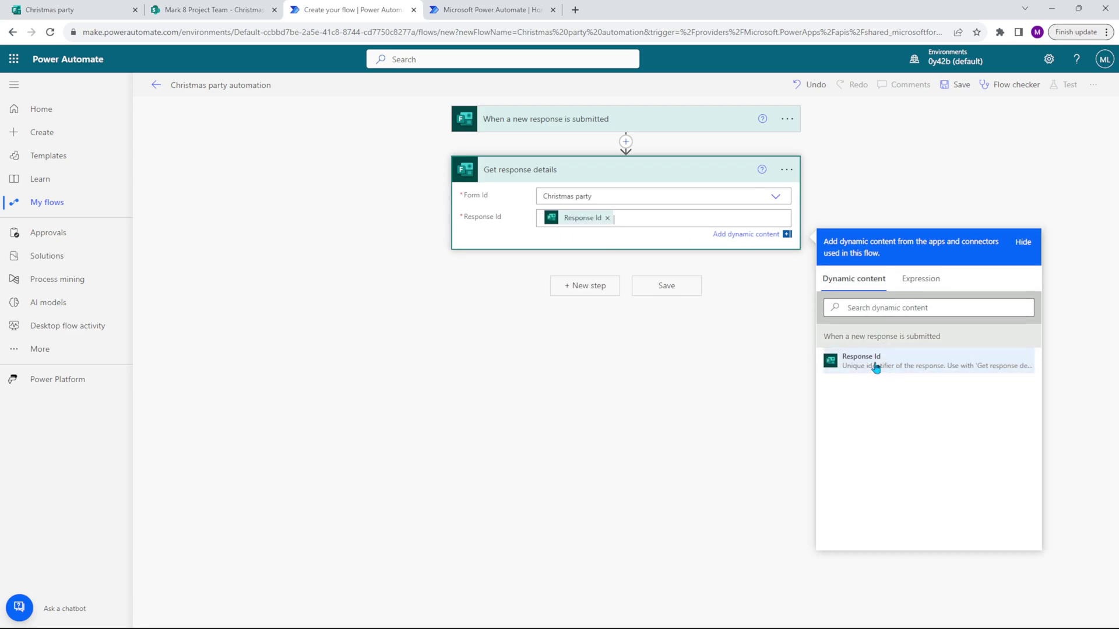
click(649, 336)
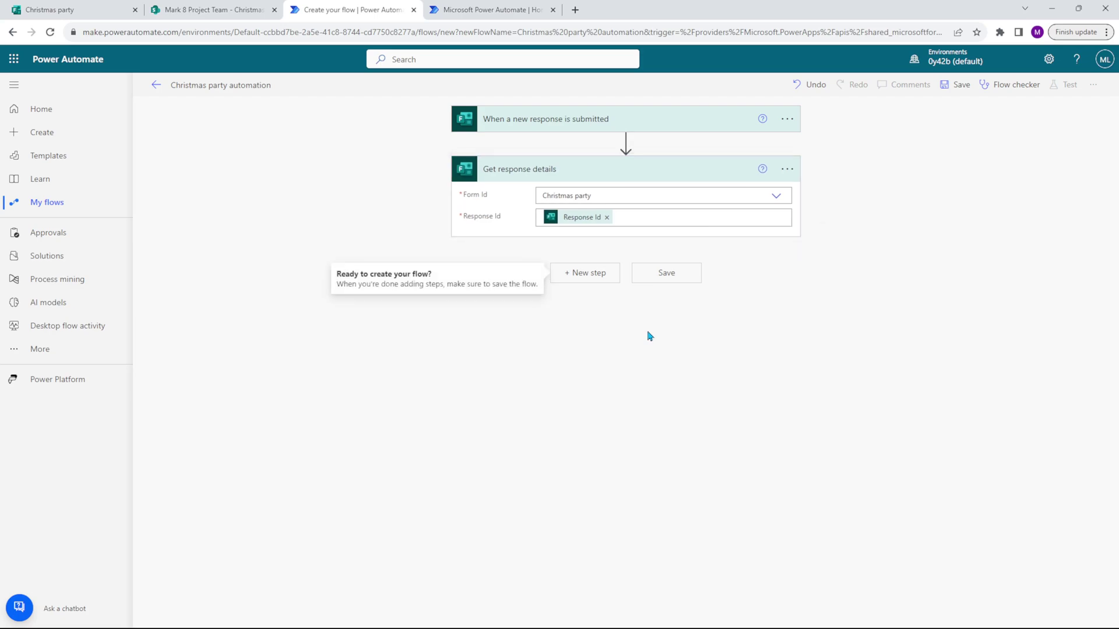
Add the SharePoint action "Create item" after Get response details
click(583, 274)
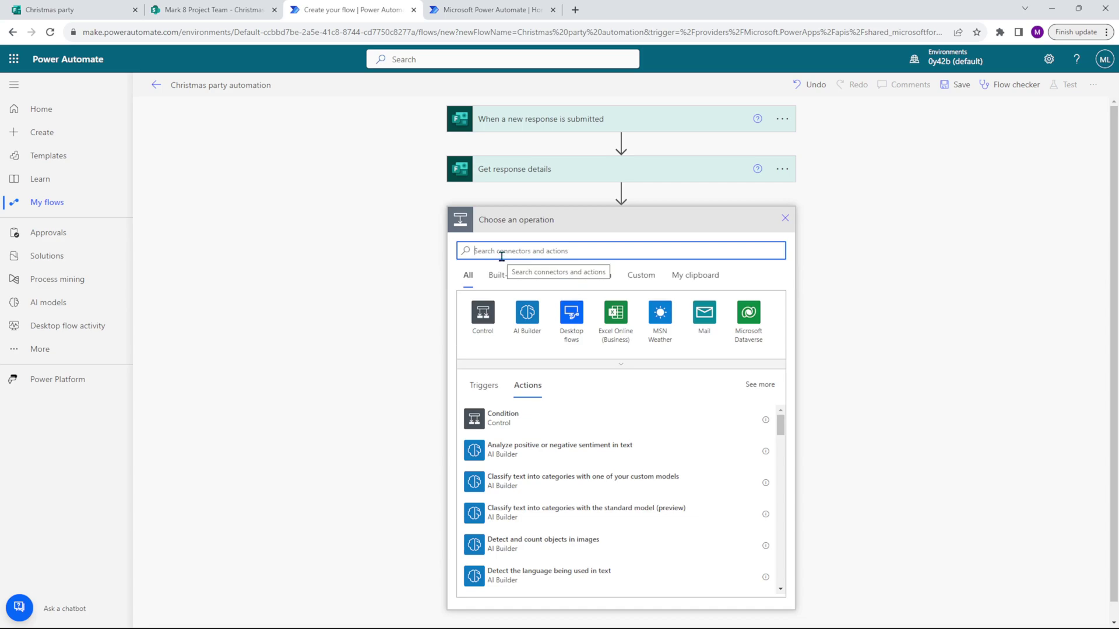
text(Create item)
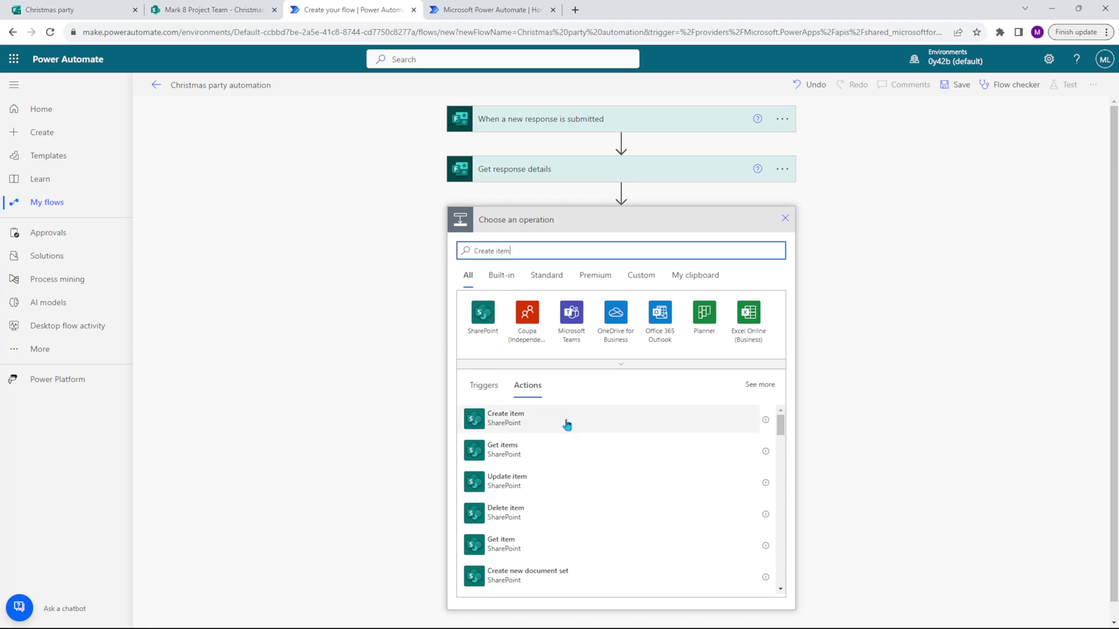
click(586, 422)
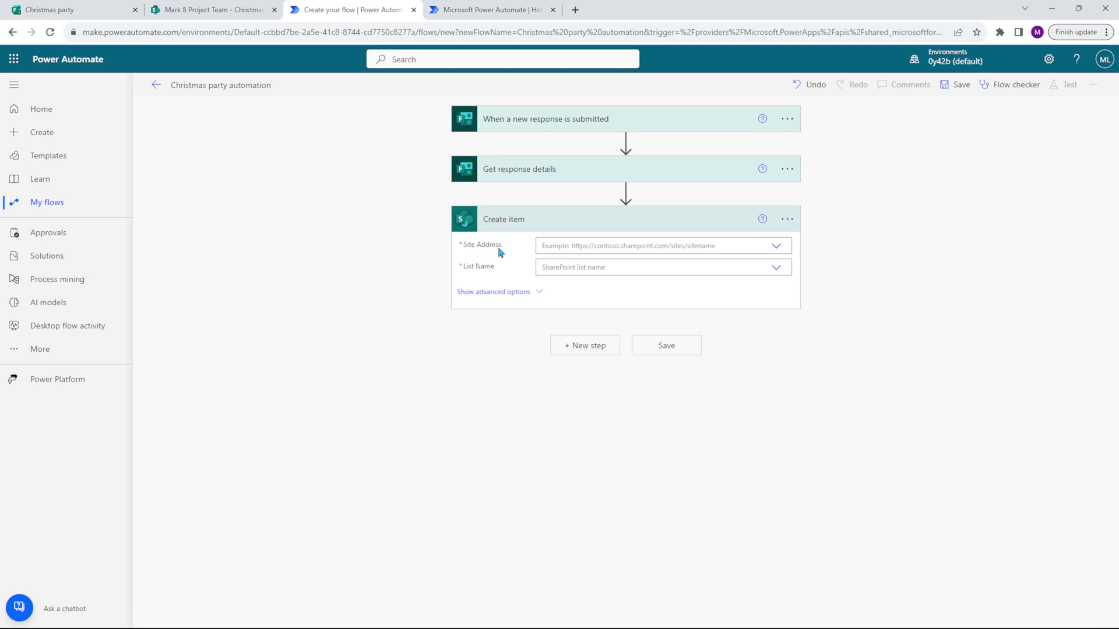
Check the list's name in SharePoint, and point Create item to the Mark 8 Project Team site and the Christmas party form submissions list
click(206, 12)
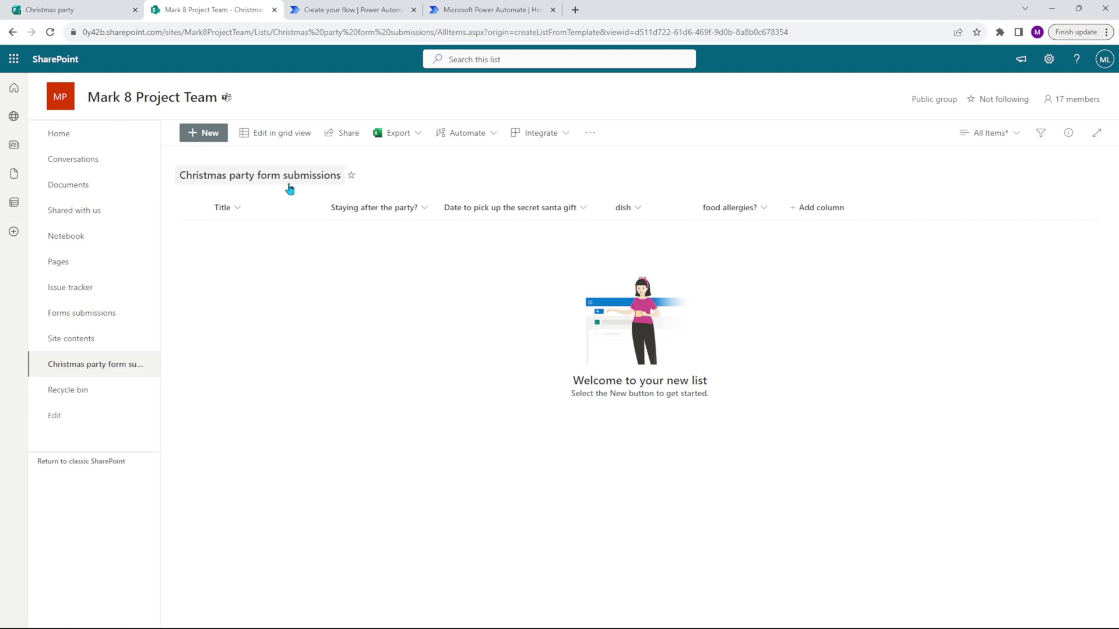
click(358, 12)
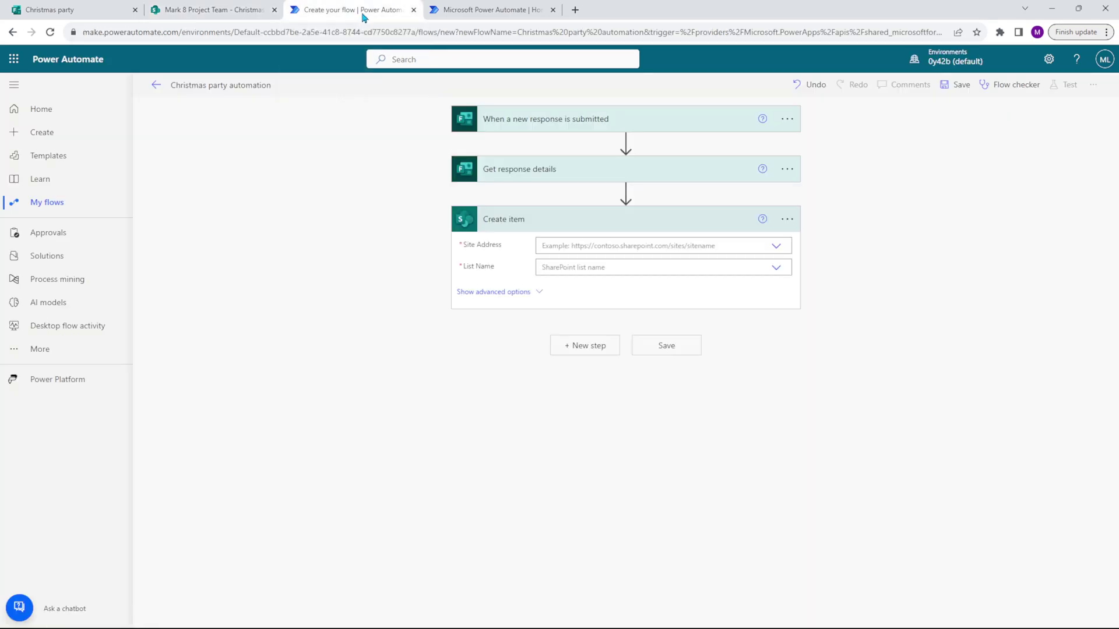
click(775, 246)
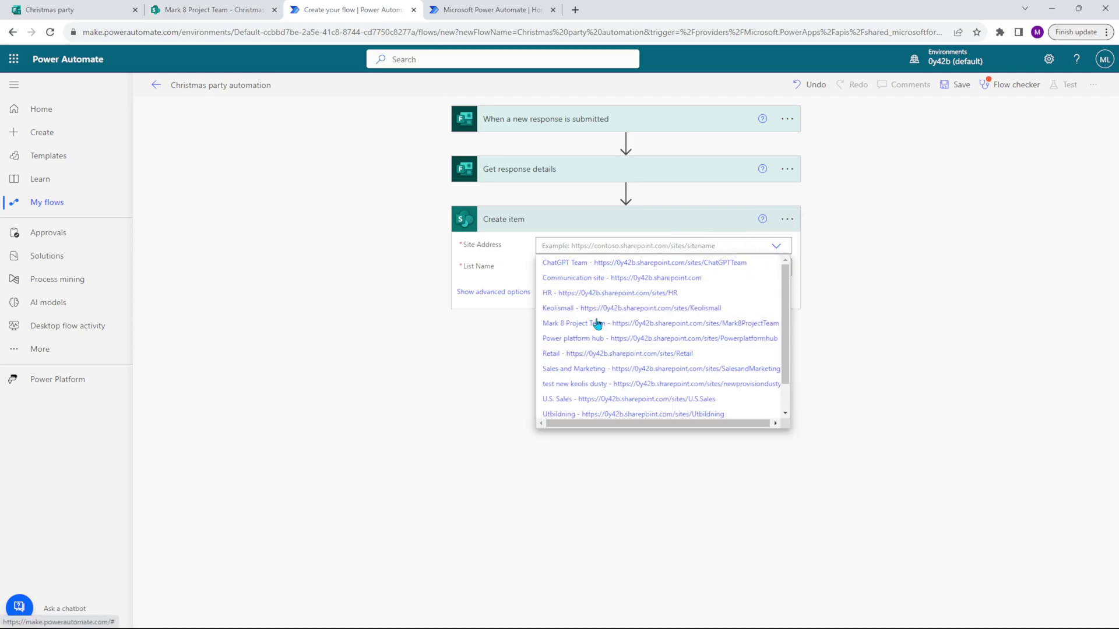
click(599, 324)
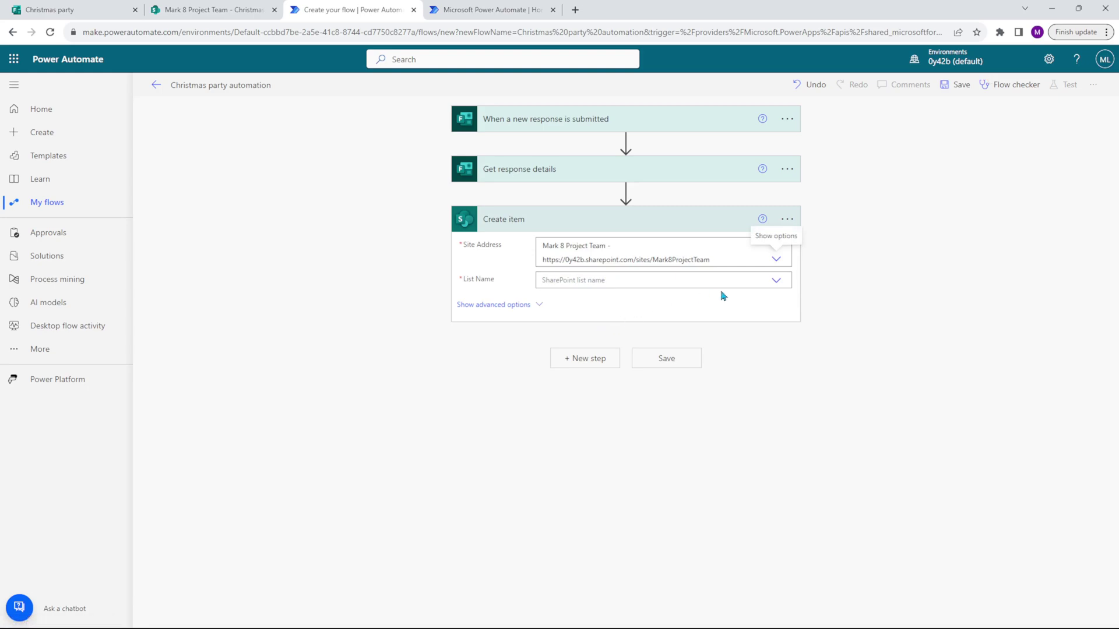
click(778, 282)
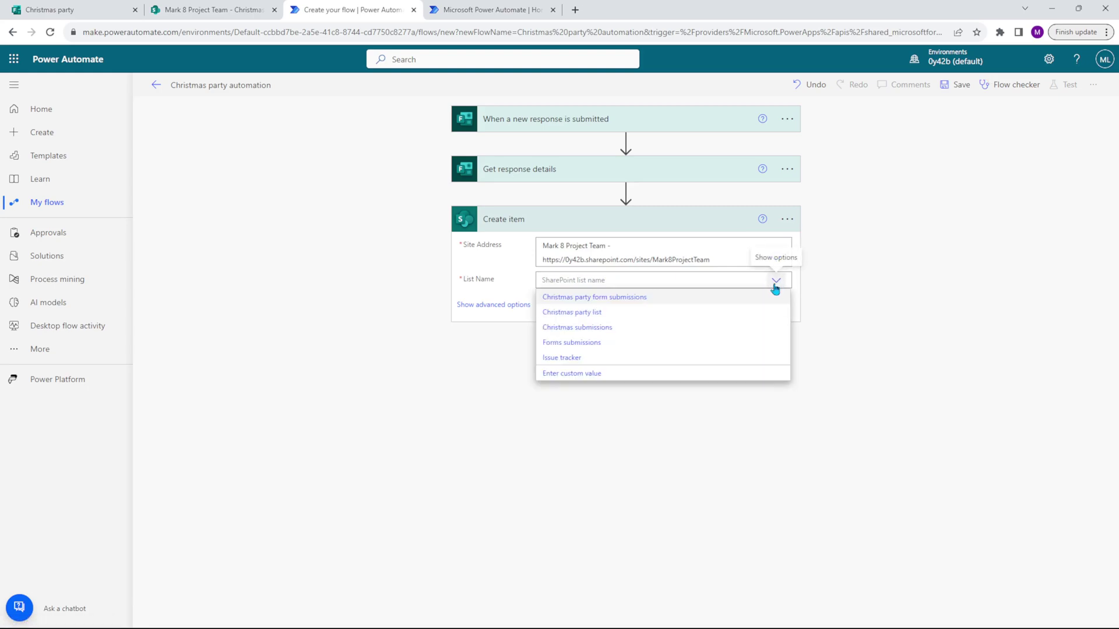
click(595, 296)
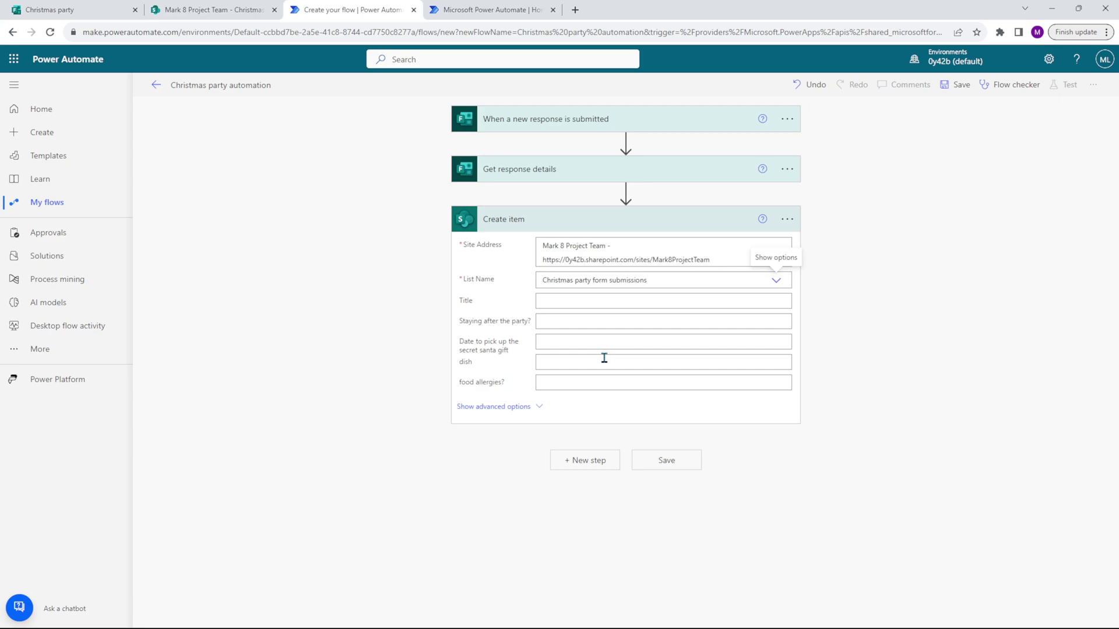
In Create item, map Title to Name, "Staying after the party?" to the afterparty answer, and the secret santa date to the pick-up day answer
click(558, 300)
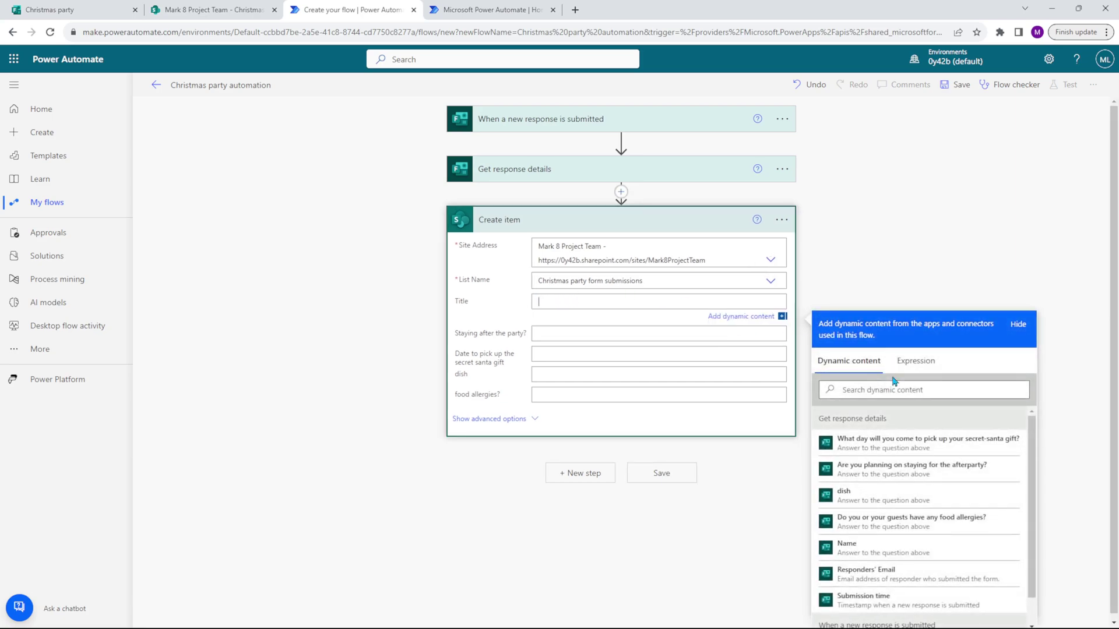
click(930, 549)
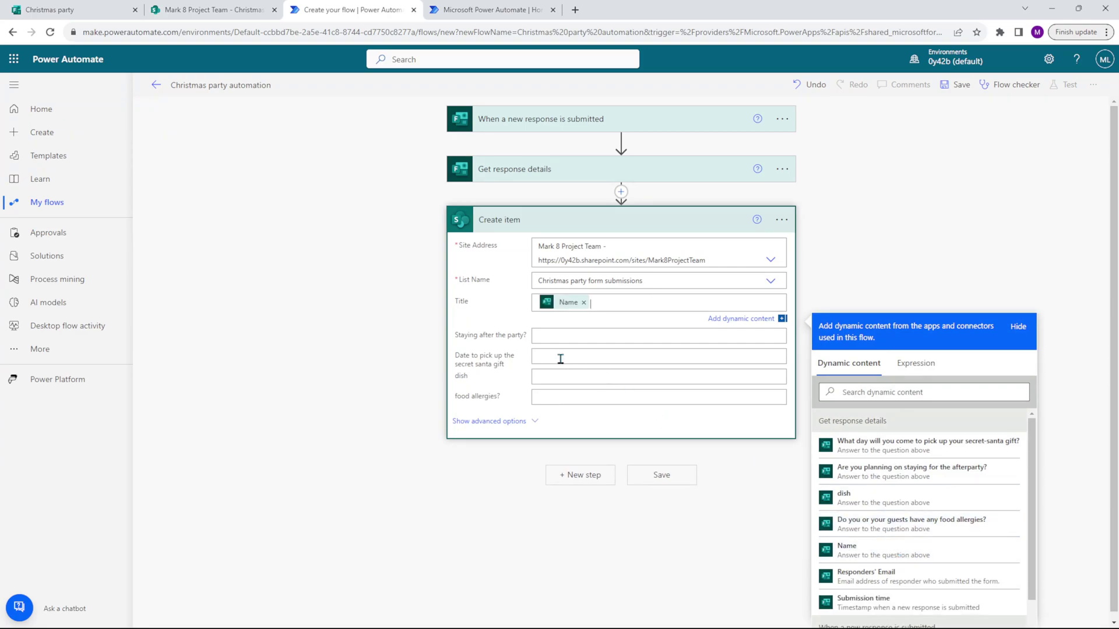
click(556, 332)
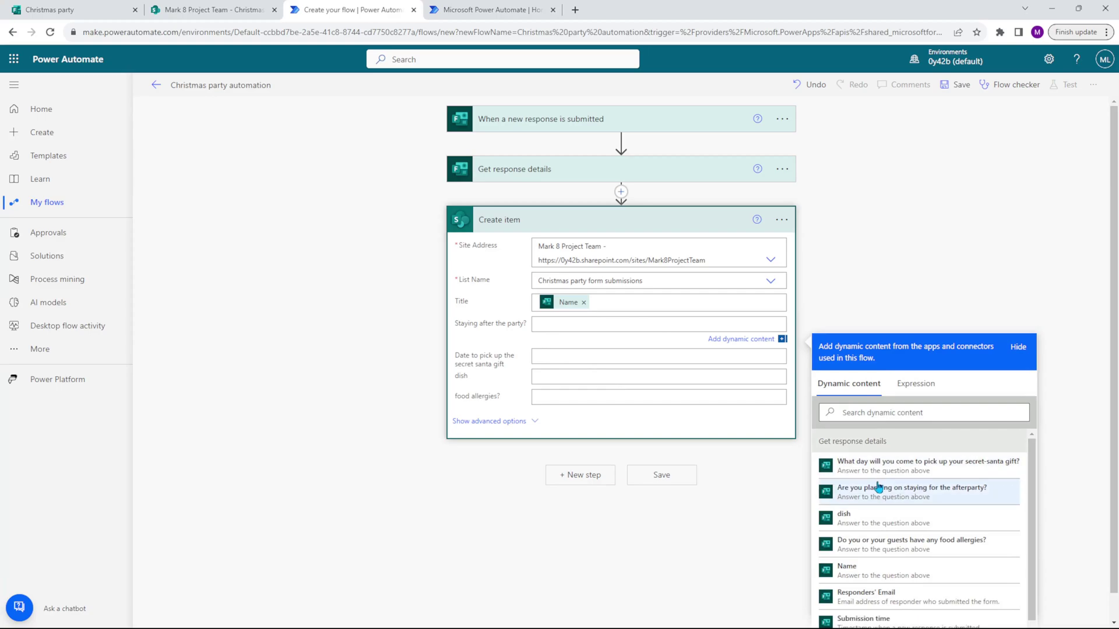
click(937, 489)
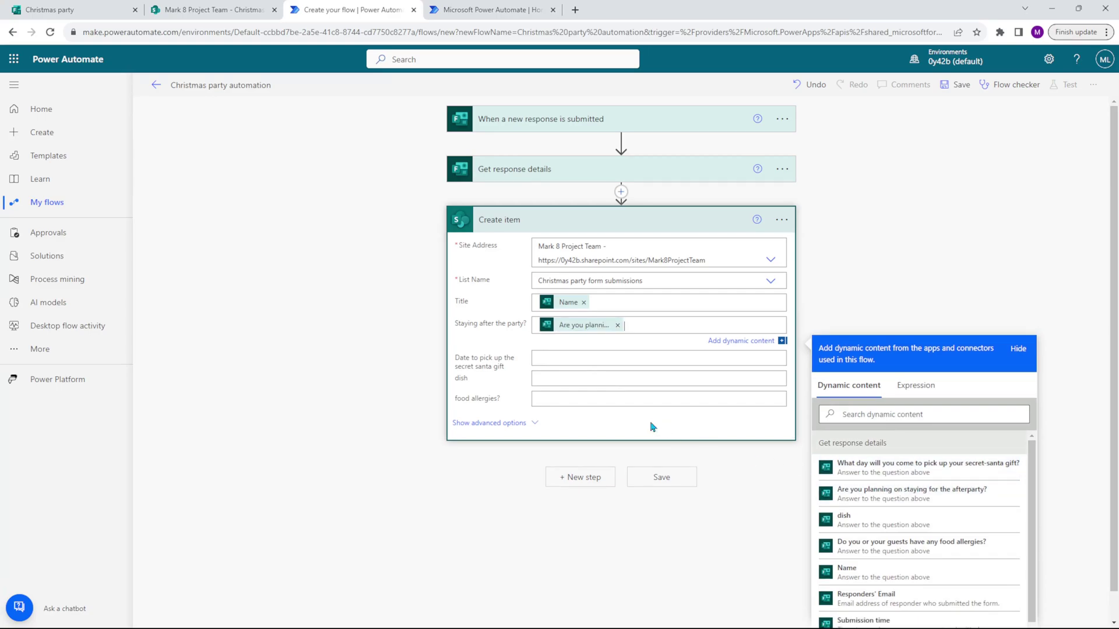
click(562, 357)
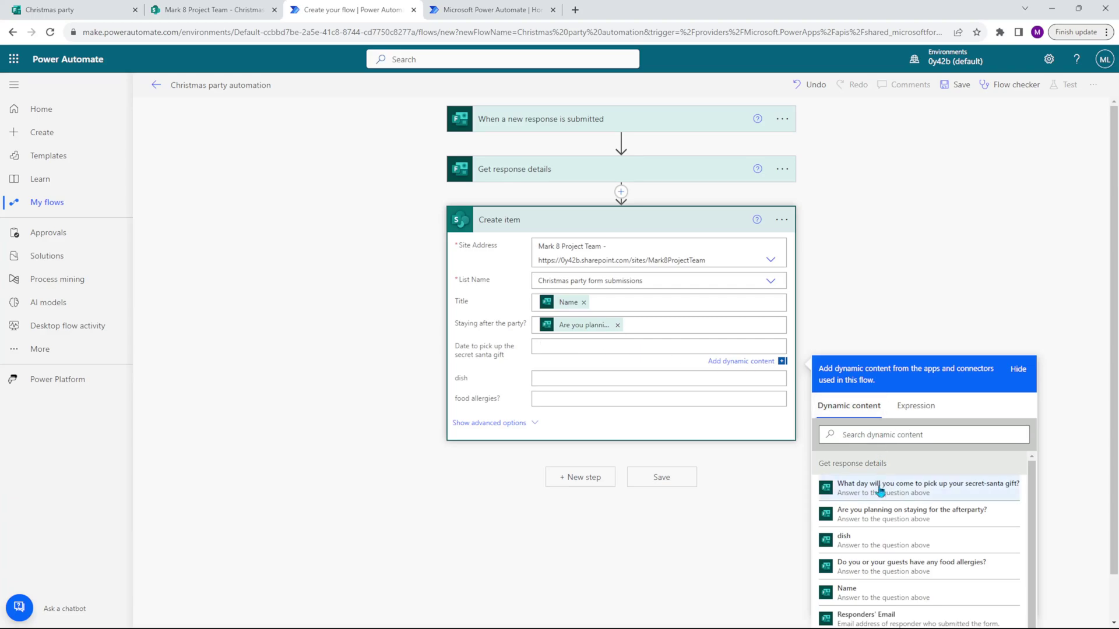
click(937, 491)
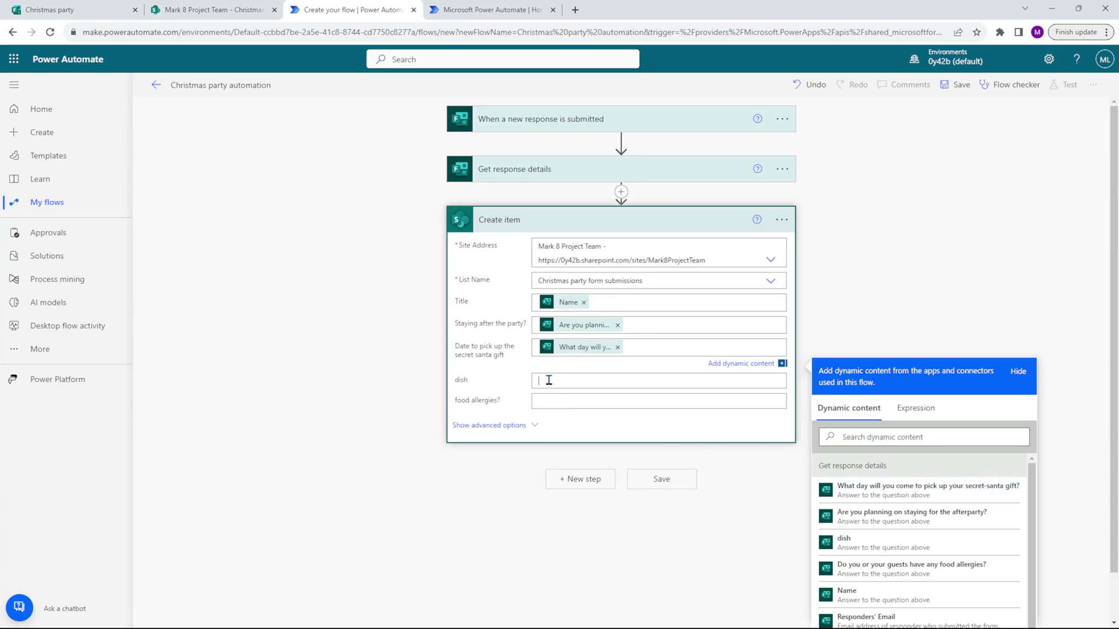
Map the dish field to the dish answer and "food allergies?" to the guests' food allergies answer, and save the flow
click(878, 563)
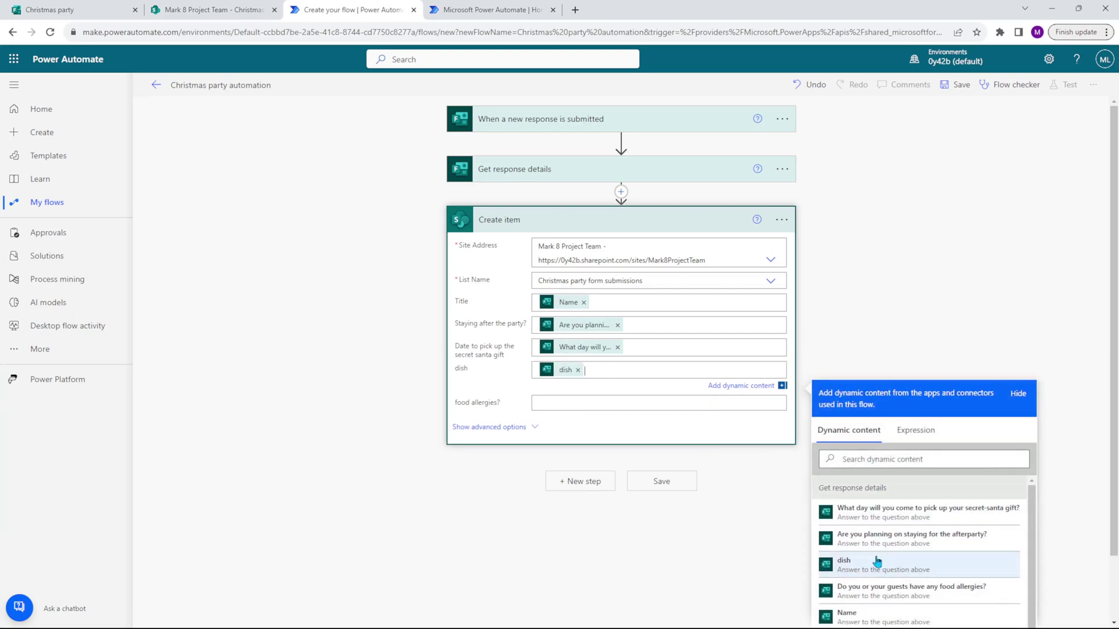
click(612, 403)
scroll(894, 515, down, 1)
scroll(897, 518, down, 3)
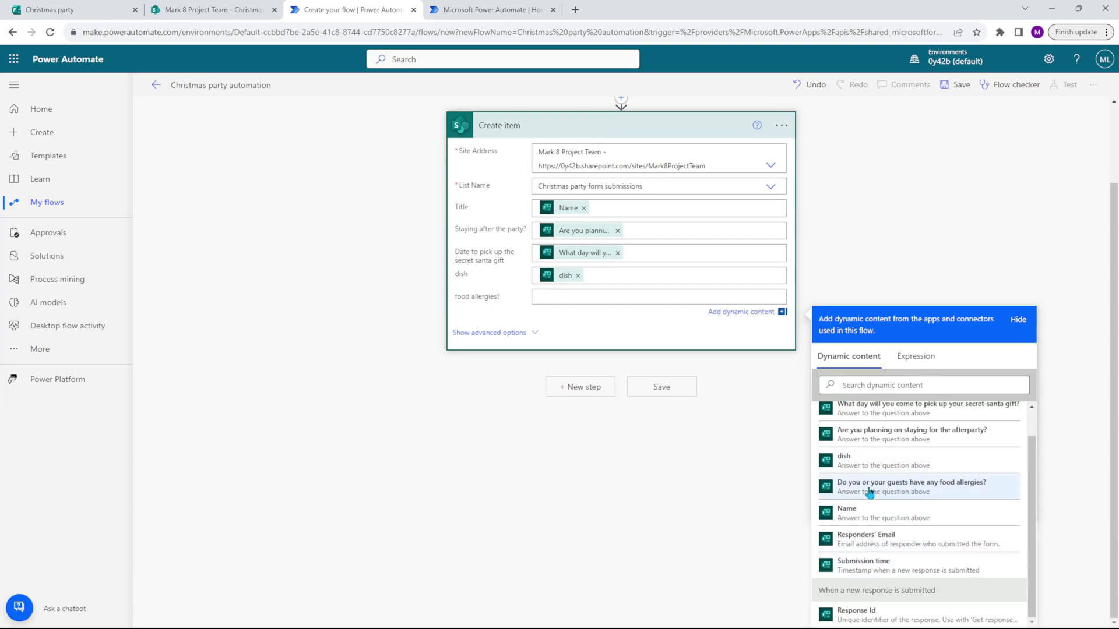
click(951, 488)
scroll(843, 334, up, 3)
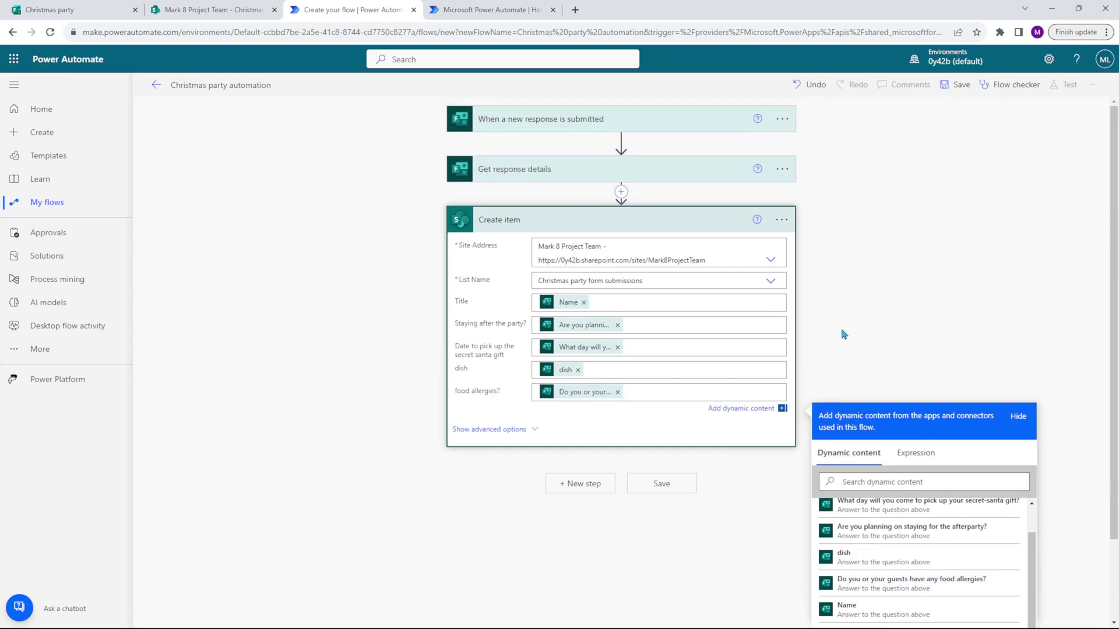
click(843, 333)
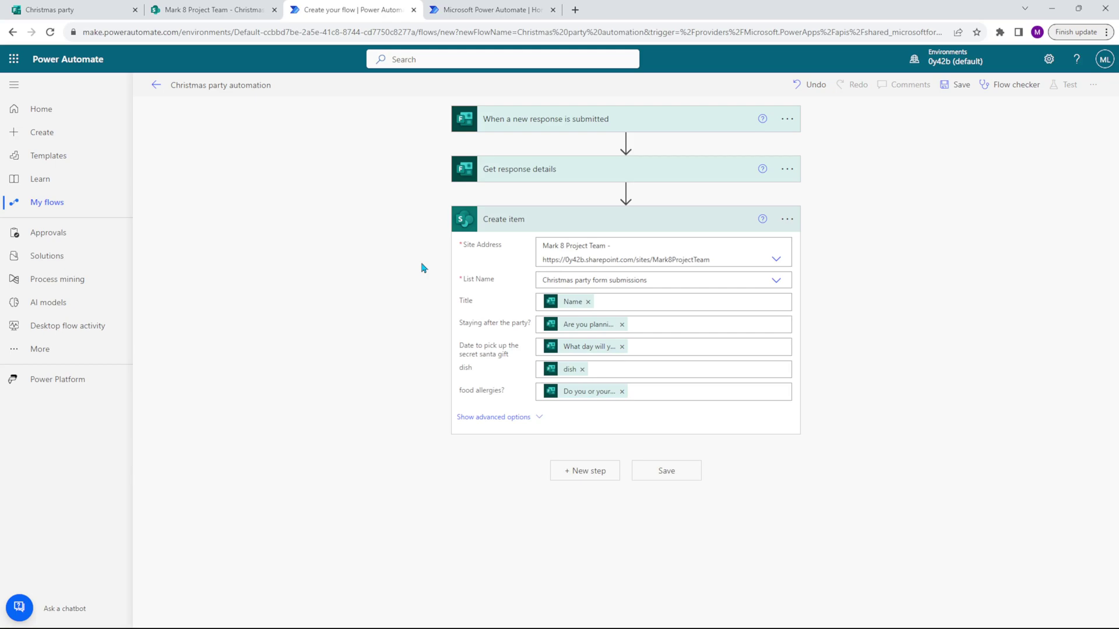
click(955, 84)
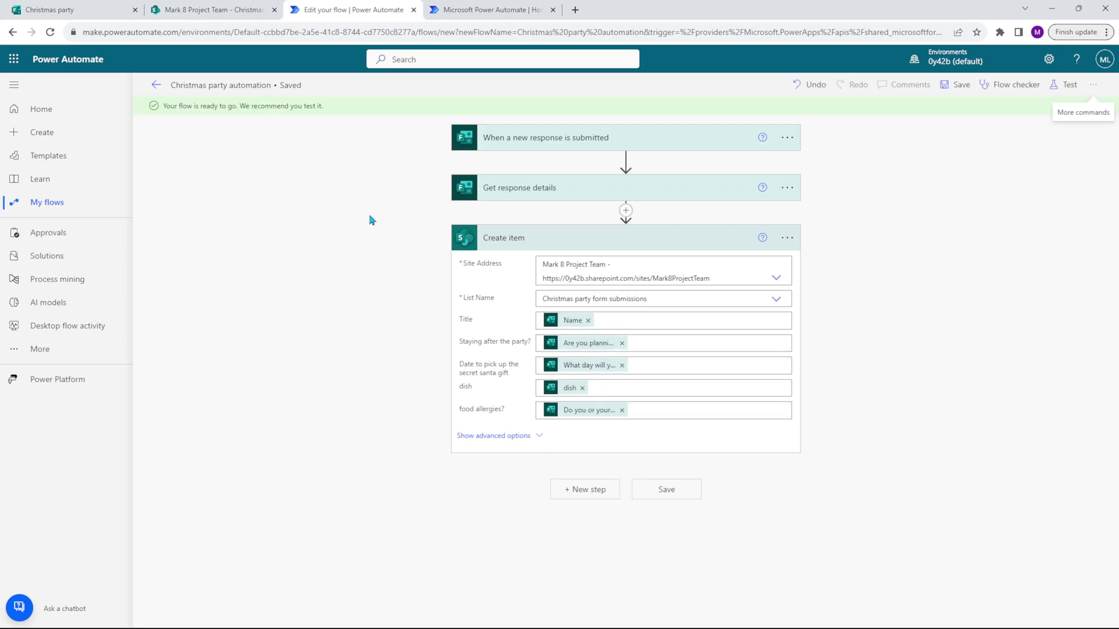
Collapse Create item, add the Microsoft Teams action "Post message in a chat or channel" after it, and collapse the new action
click(604, 241)
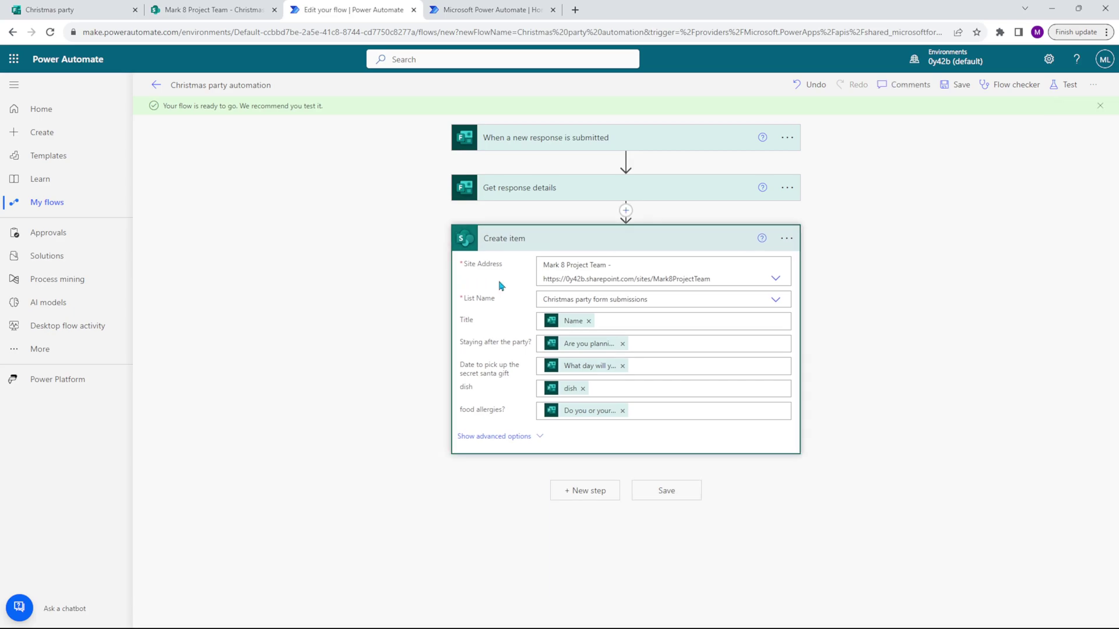
click(523, 244)
click(575, 289)
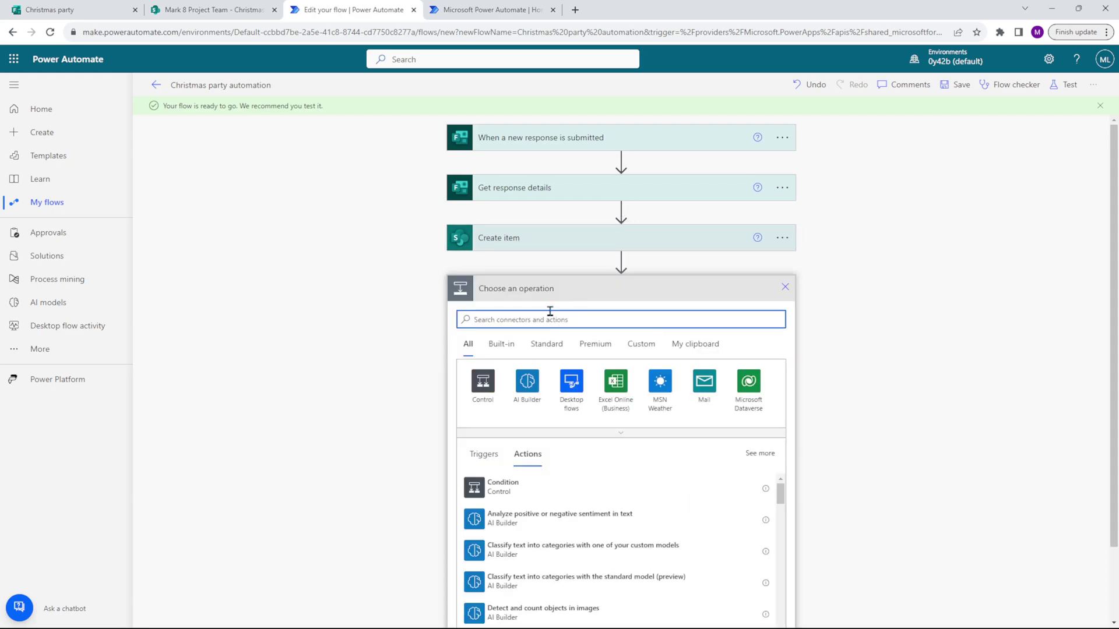
text(Teams)
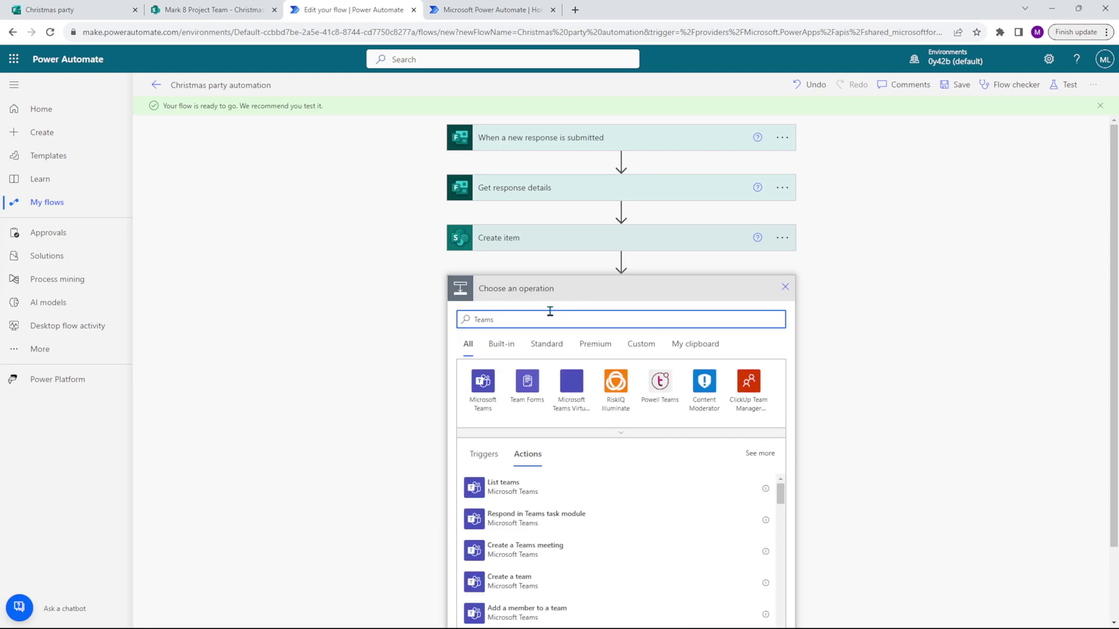
scroll(532, 462, down, 3)
scroll(534, 349, up, 1)
double_click(525, 320)
click(487, 383)
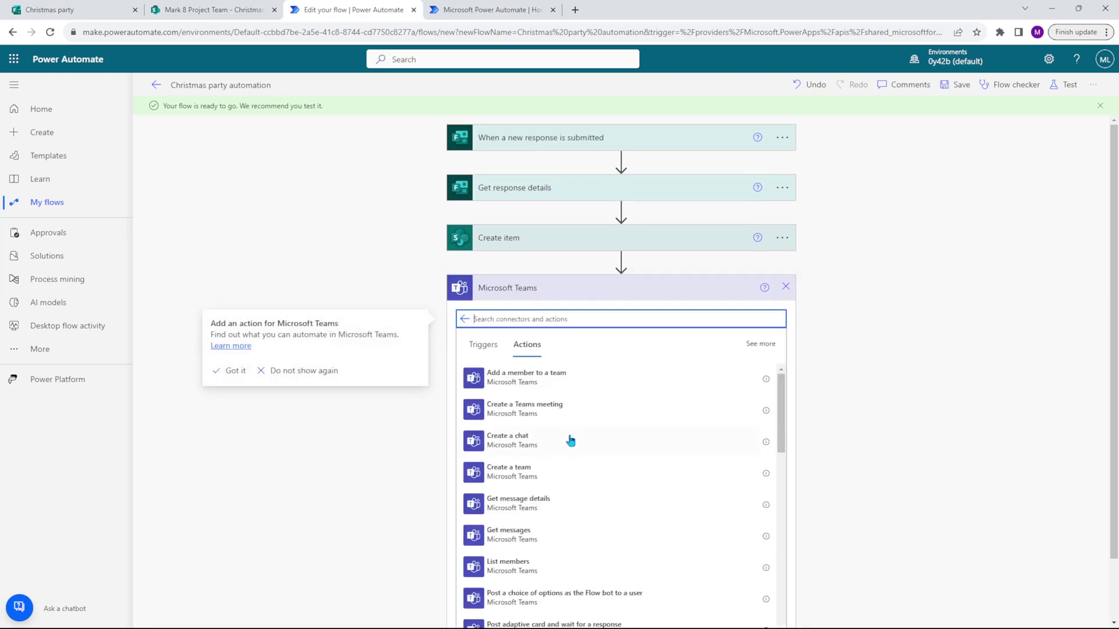
scroll(551, 446, down, 2)
scroll(553, 454, up, 2)
scroll(562, 437, down, 5)
scroll(566, 418, down, 1)
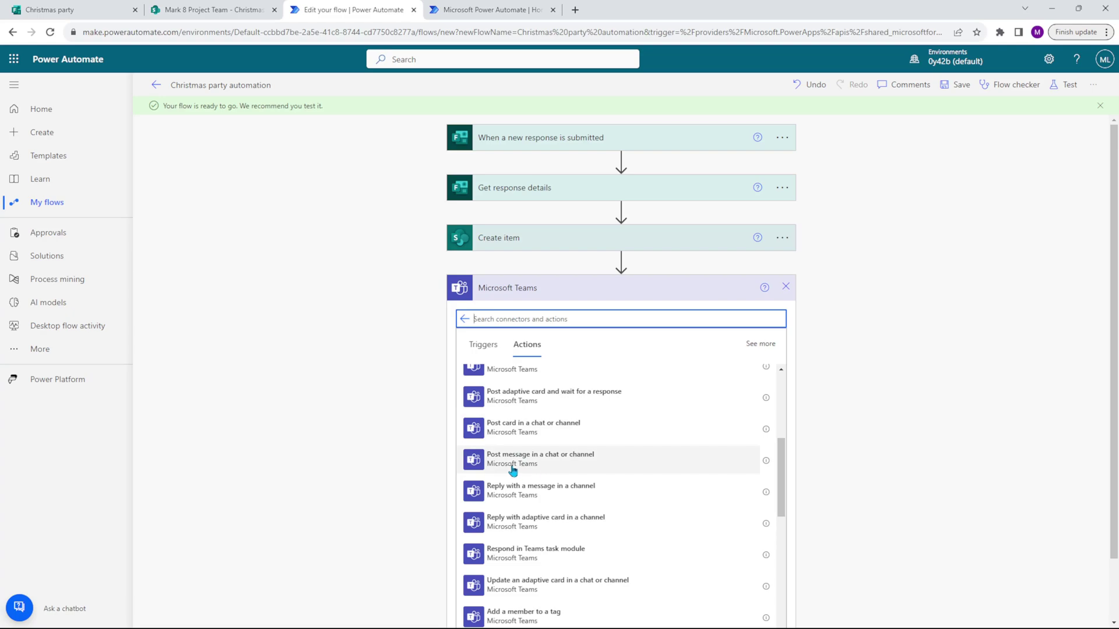
click(590, 469)
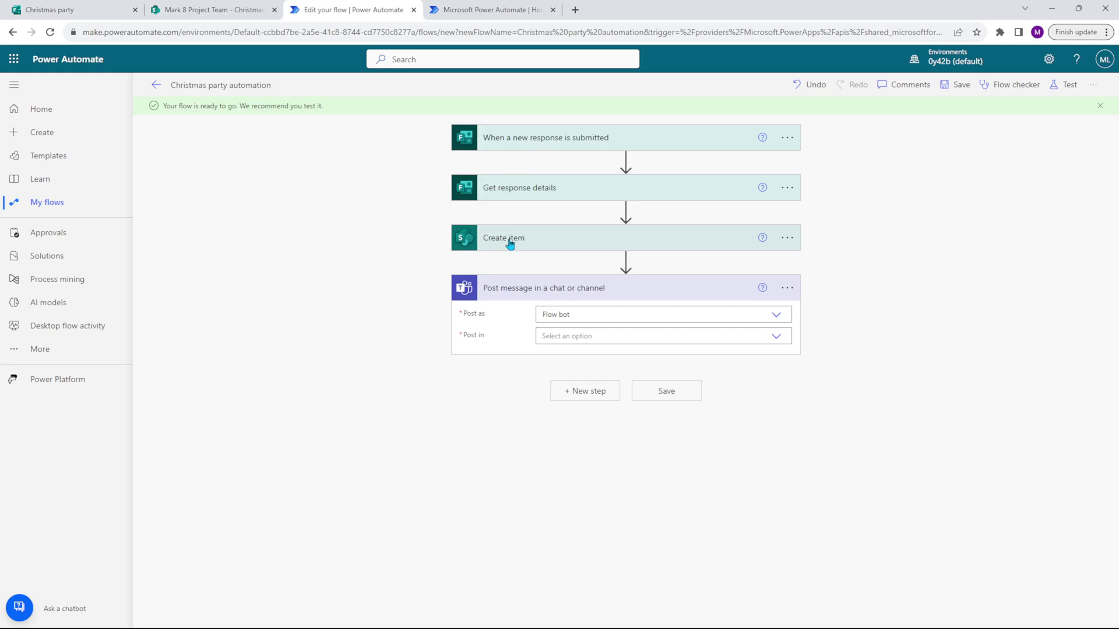
click(541, 293)
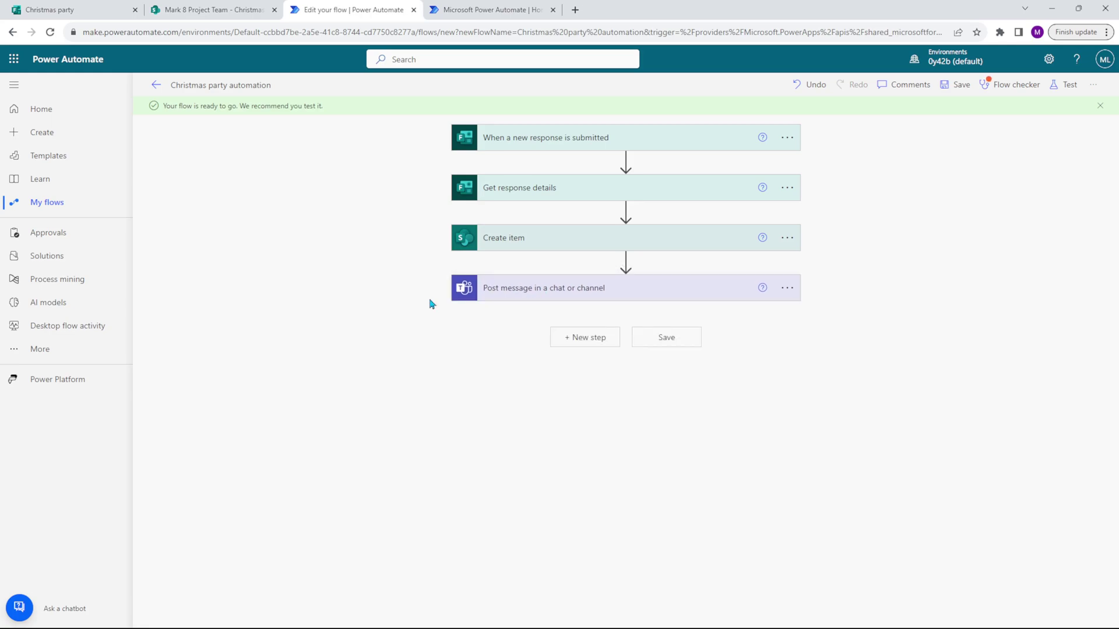